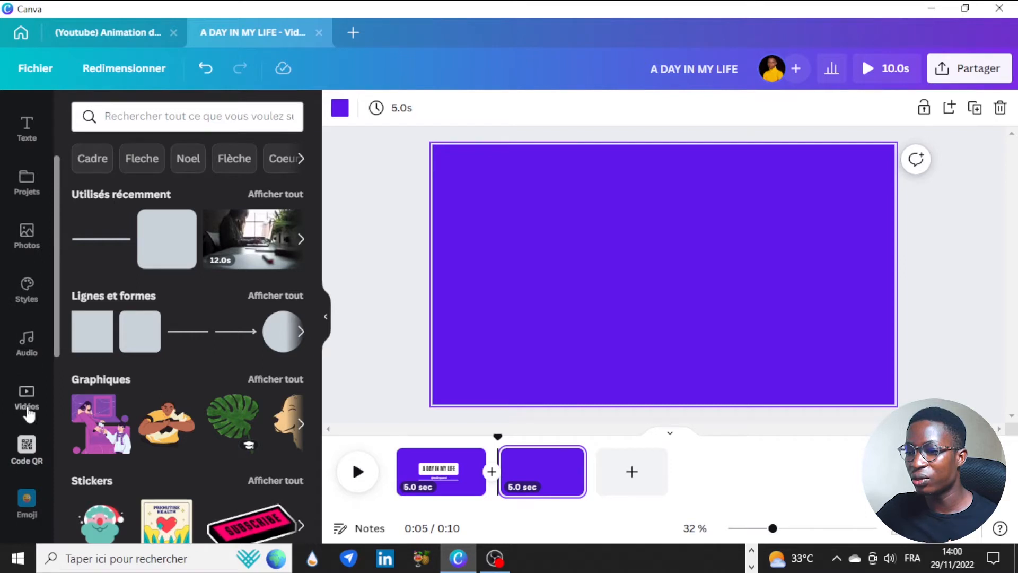
Step: Fill the blank second page with the recently used 18-second video of the woman on pink and split it at 0:09
{"action": "left_click", "coordinate": [26, 407]}
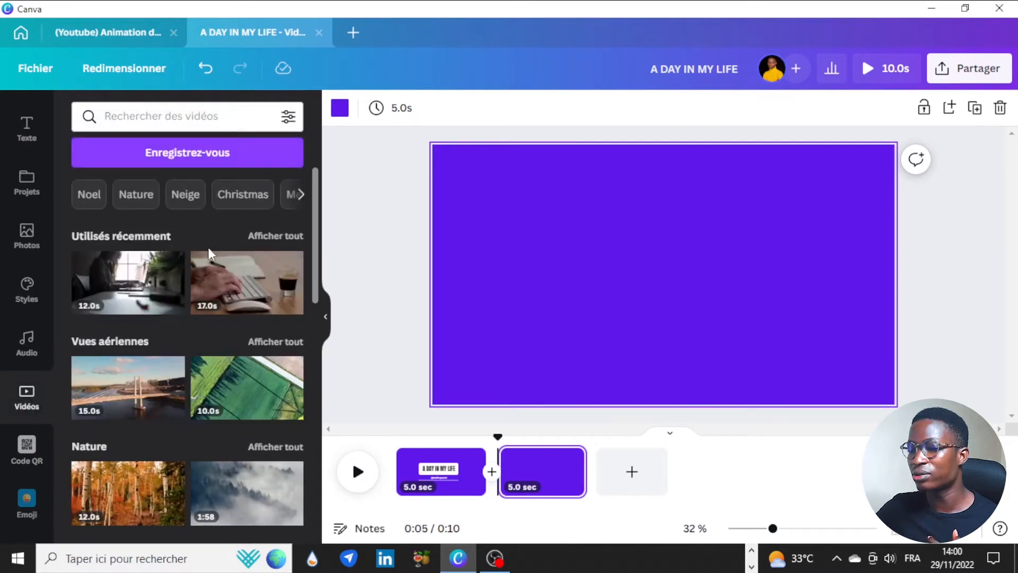
{"action": "left_click", "coordinate": [289, 234]}
{"action": "left_click_drag", "start_coordinate": [169, 260], "coordinate": [447, 205]}
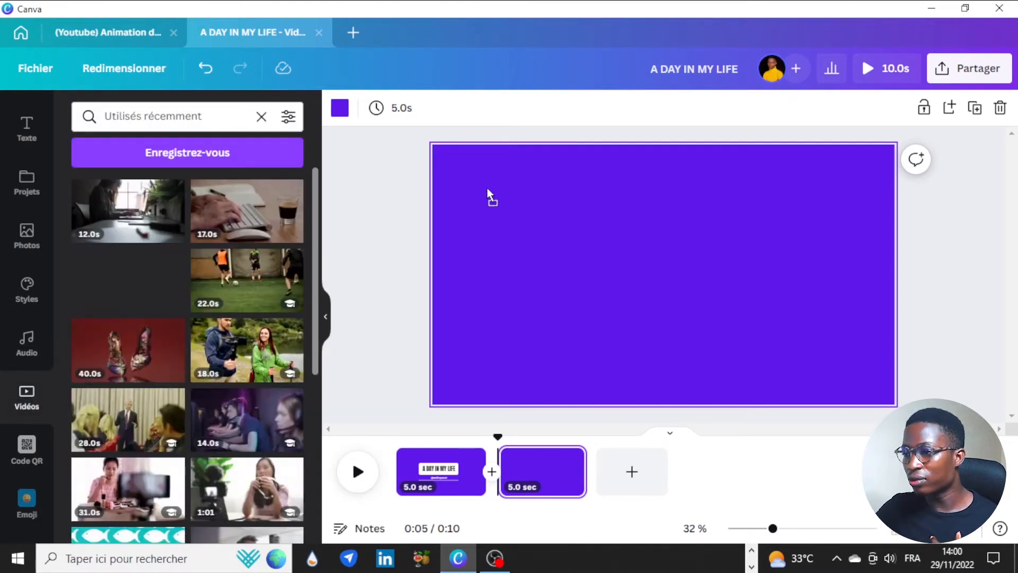
{"action": "mouse_move", "coordinate": [463, 167]}
{"action": "left_mouse_down"}
{"action": "mouse_move", "coordinate": [453, 159]}
{"action": "mouse_move", "coordinate": [452, 179]}
{"action": "left_mouse_up"}
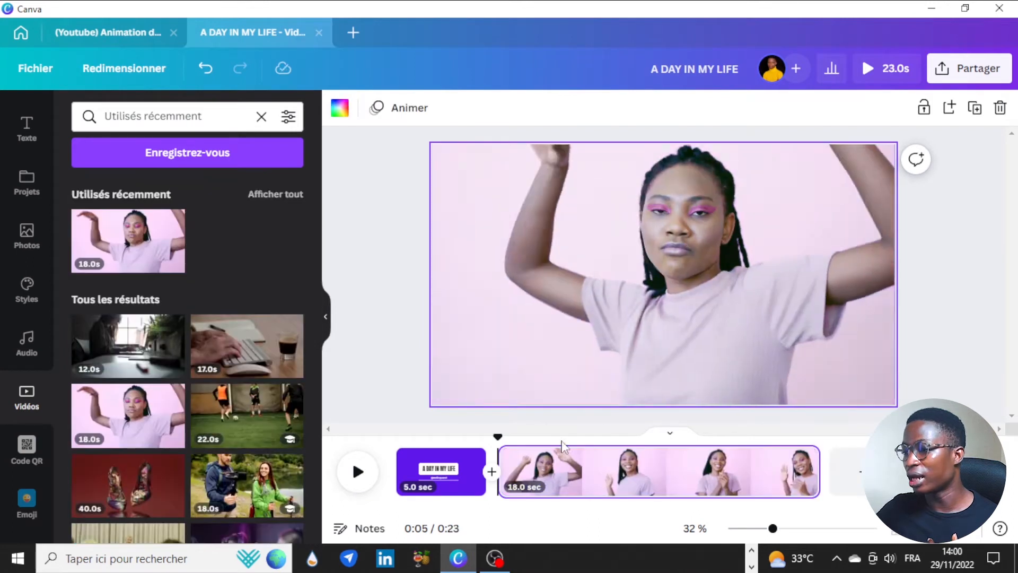
{"action": "left_click_drag", "start_coordinate": [498, 435], "coordinate": [580, 434]}
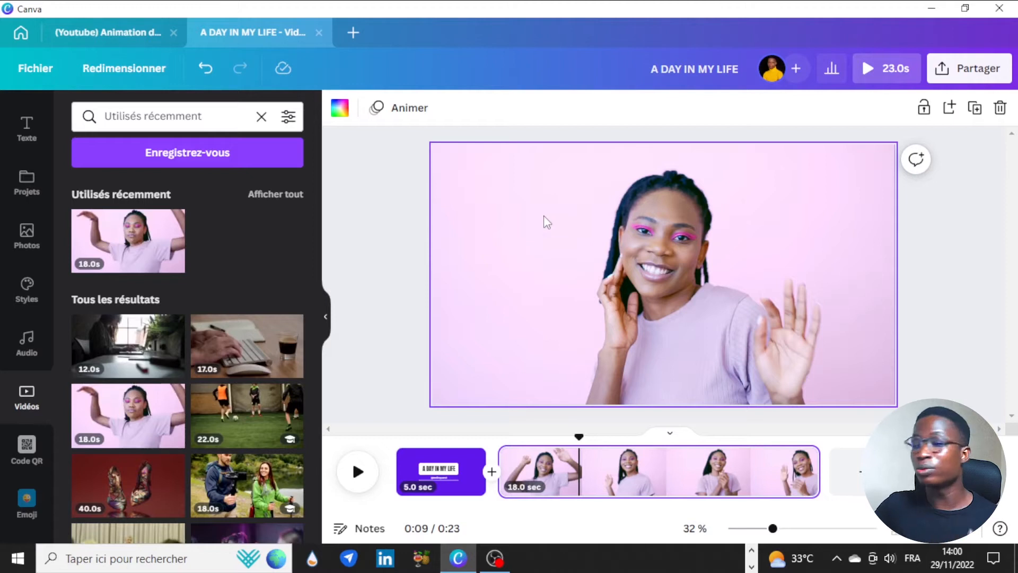
{"action": "key", "text": "s"}
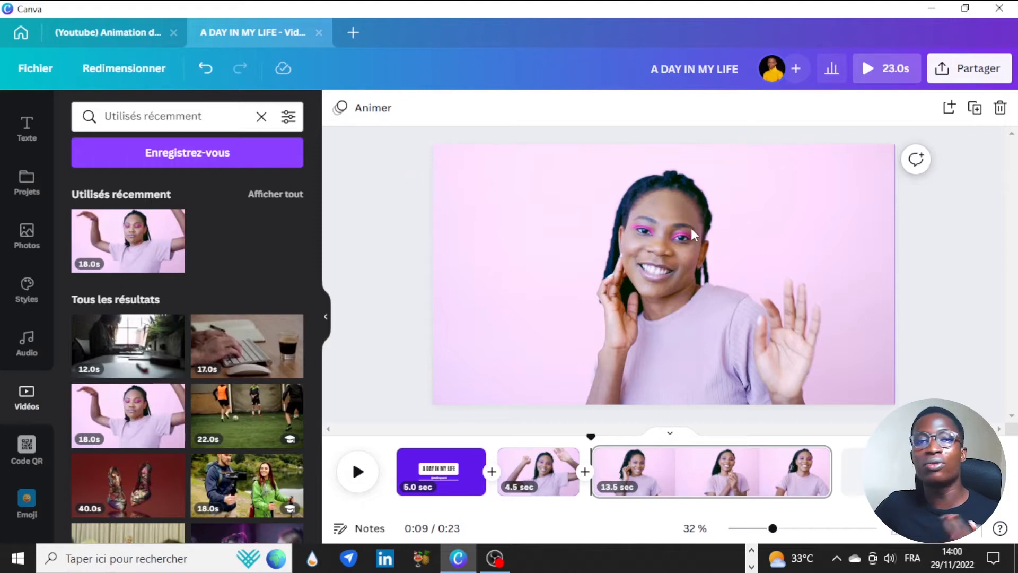
Step: Review the social-handle titles around 0:10 in the (Youtube) Animation de Titres design and return to A DAY IN MY LIFE
{"action": "left_click", "coordinate": [83, 26]}
{"action": "left_click_drag", "start_coordinate": [639, 436], "coordinate": [615, 438]}
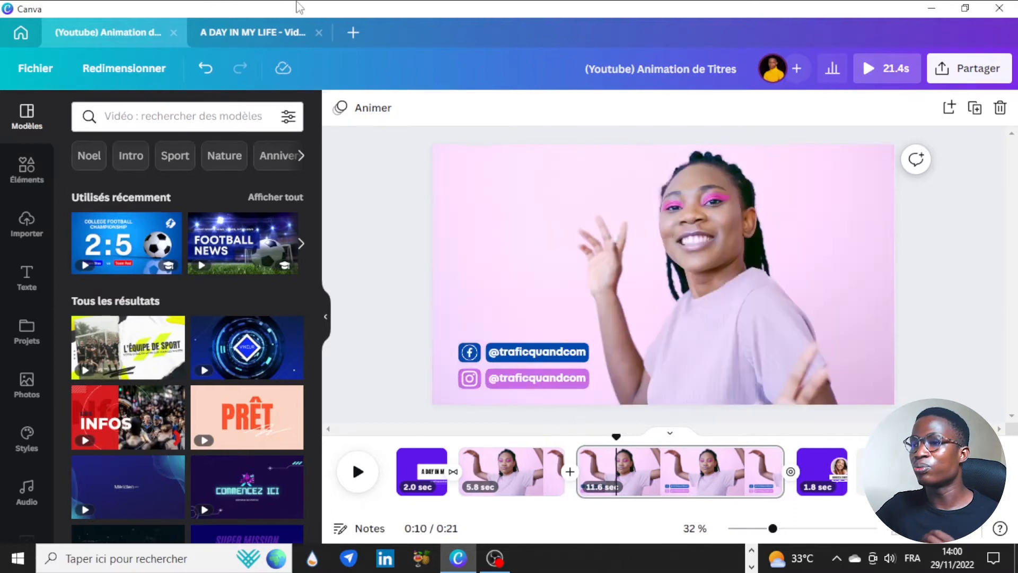
{"action": "left_click", "coordinate": [242, 28]}
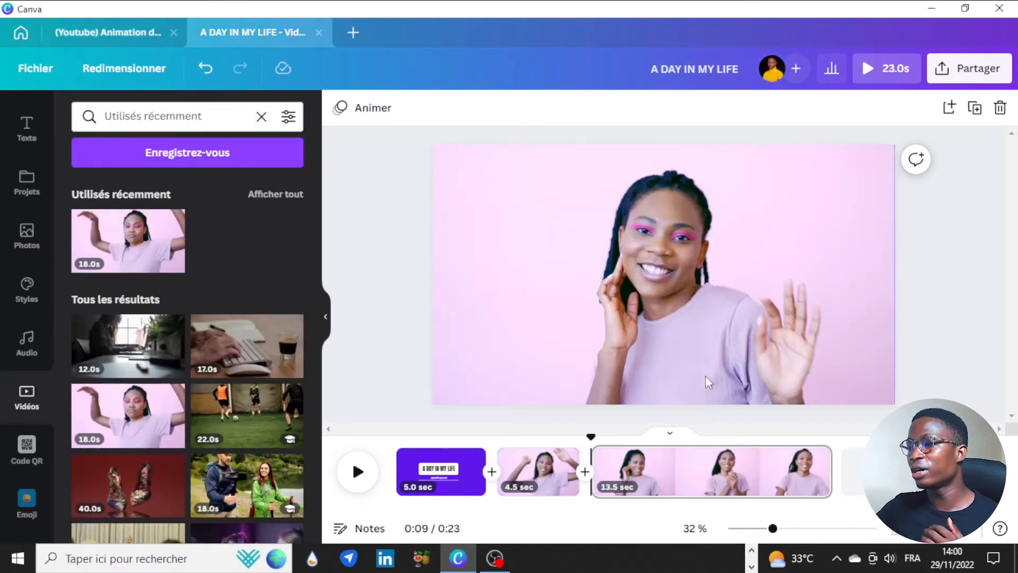
Step: Add a rounded square shape to the 13.5-second page and shrink it into a small bar near the lower-left corner of the video
{"action": "scroll", "coordinate": [29, 180], "scroll_direction": "up", "scroll_amount": 3}
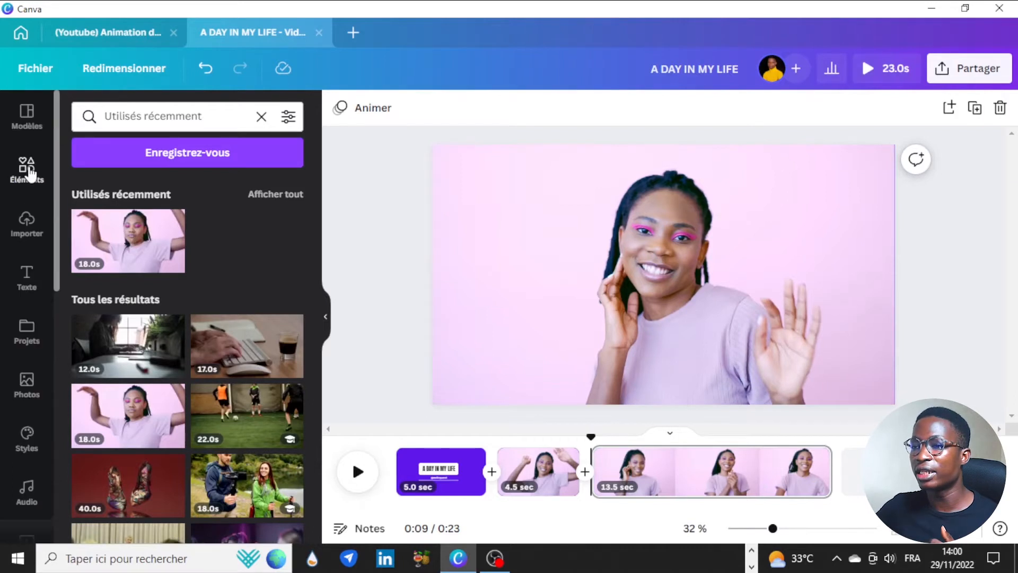
{"action": "left_click", "coordinate": [31, 165]}
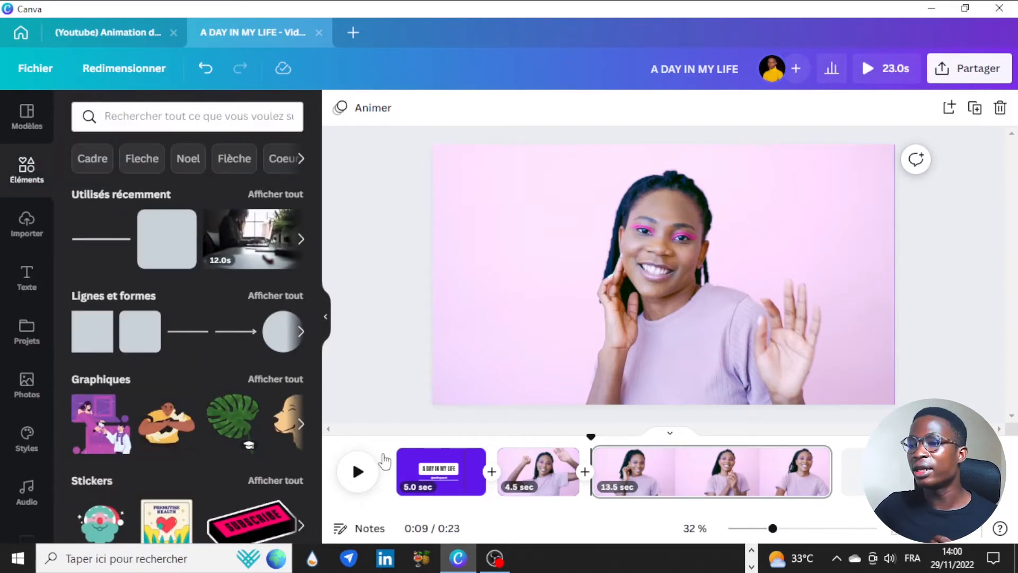
{"action": "left_click", "coordinate": [271, 295]}
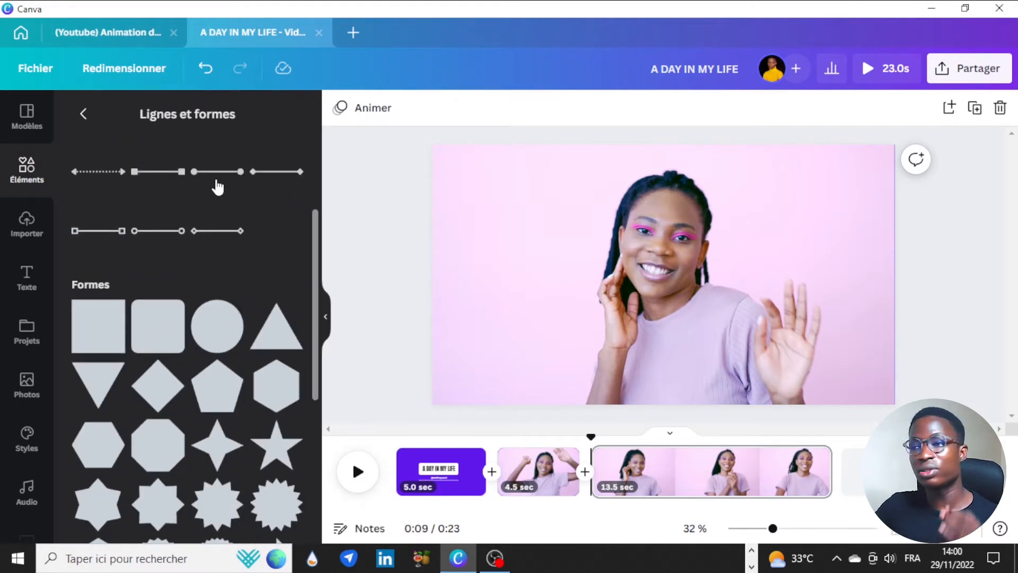
{"action": "scroll", "coordinate": [218, 186], "scroll_direction": "down", "scroll_amount": 2}
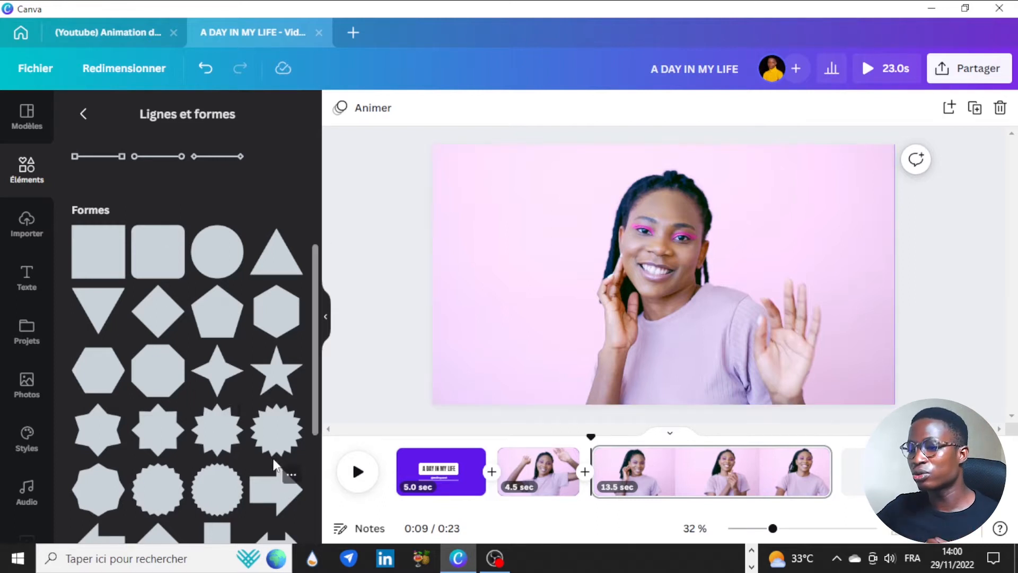
{"action": "scroll", "coordinate": [273, 427], "scroll_direction": "down", "scroll_amount": 4}
{"action": "left_click", "coordinate": [121, 31]}
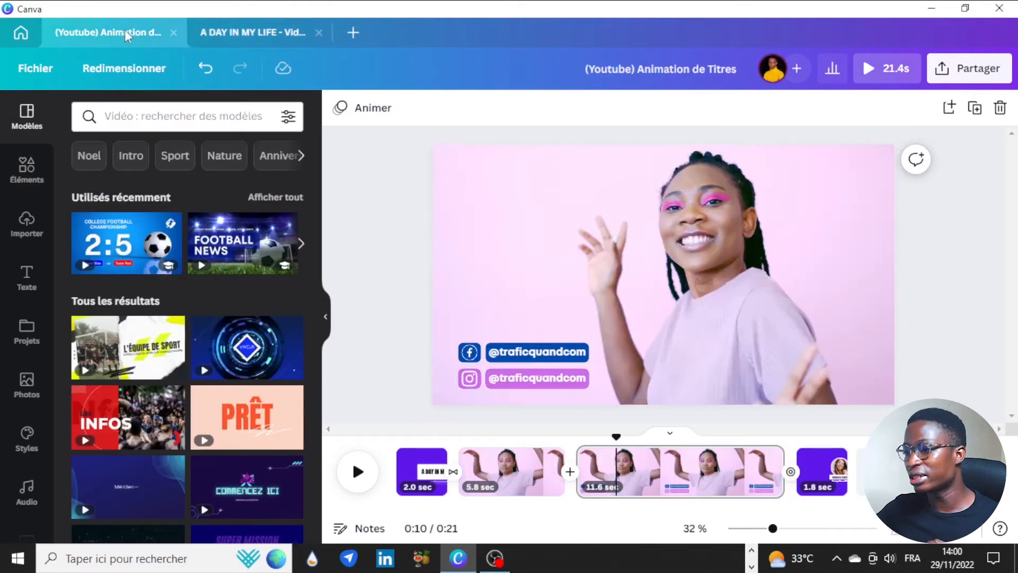
{"action": "left_click", "coordinate": [272, 38]}
{"action": "scroll", "coordinate": [239, 254], "scroll_direction": "up", "scroll_amount": 6}
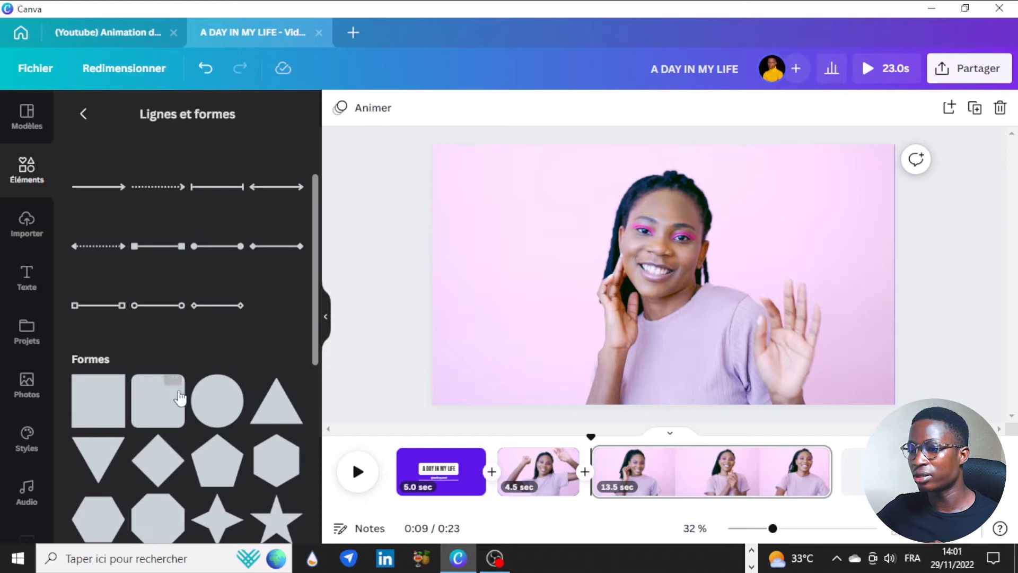
{"action": "left_click", "coordinate": [158, 400]}
{"action": "left_click_drag", "start_coordinate": [673, 273], "coordinate": [518, 355]}
{"action": "left_click_drag", "start_coordinate": [508, 317], "coordinate": [509, 381]}
Step: Set the corner rounding of the pink shape to 10
{"action": "left_click", "coordinate": [456, 357]}
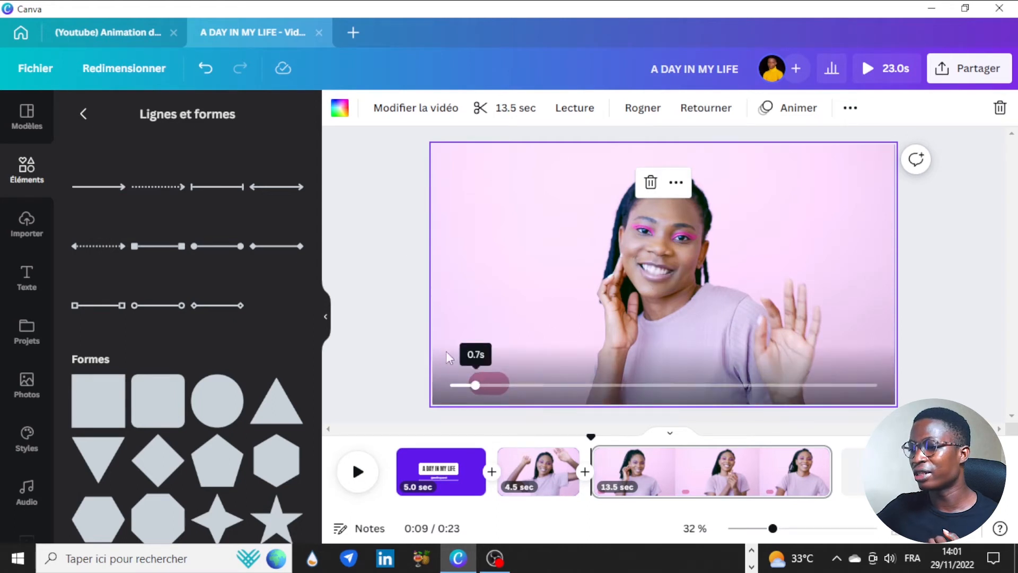
{"action": "left_click", "coordinate": [475, 385]}
{"action": "left_click", "coordinate": [506, 380]}
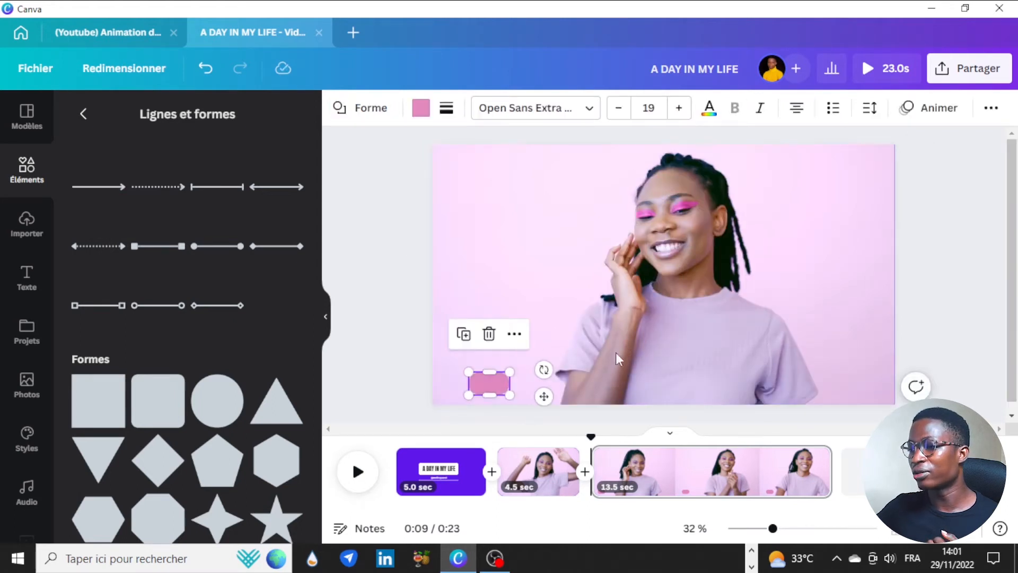
{"action": "left_click", "coordinate": [447, 111]}
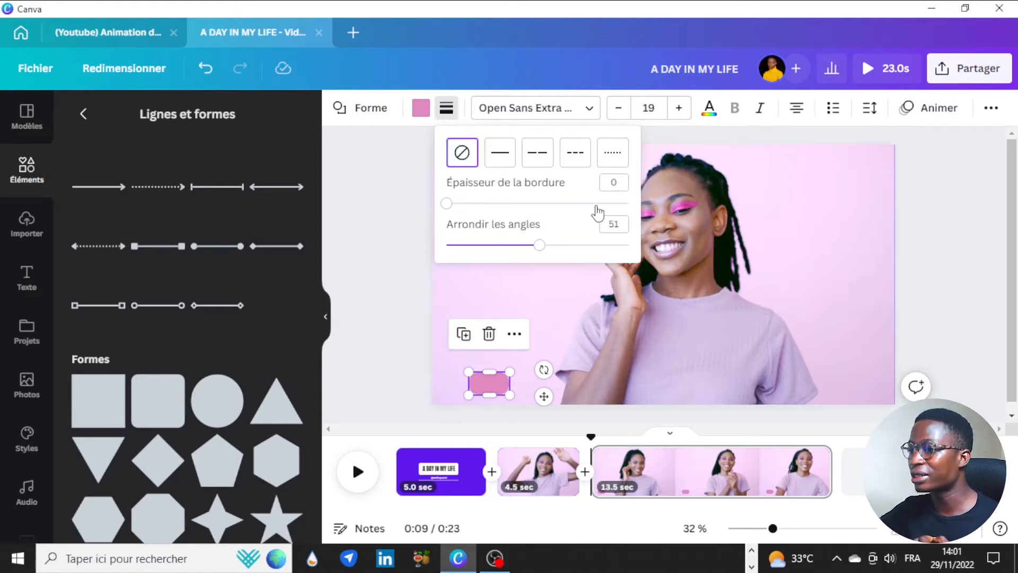
{"action": "left_click_drag", "start_coordinate": [538, 249], "coordinate": [480, 249]}
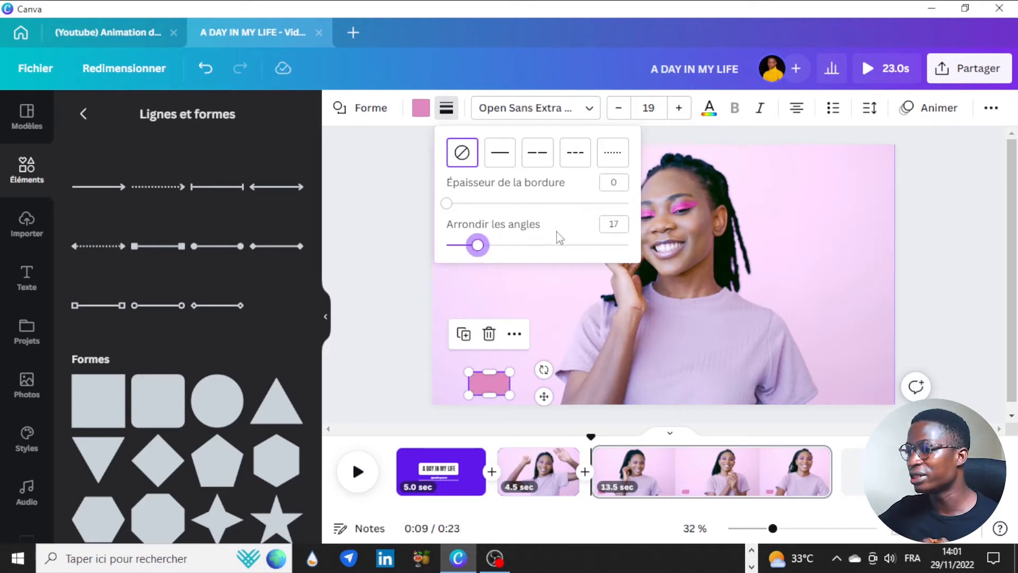
{"action": "left_click", "coordinate": [613, 219]}
{"action": "type", "text": "1"}
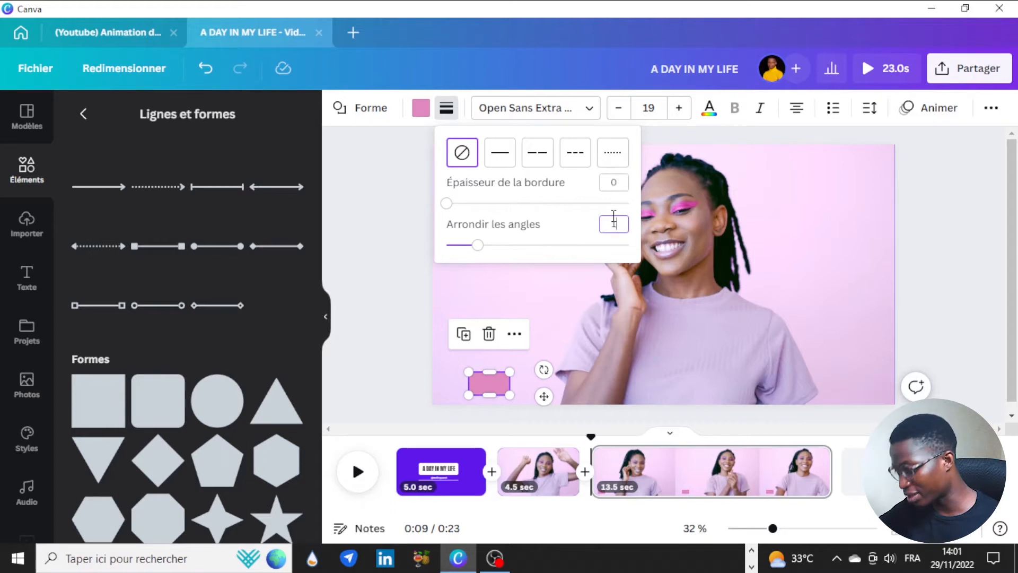
{"action": "type", "text": "0"}
{"action": "key", "text": "Return"}
{"action": "left_click", "coordinate": [423, 307]}
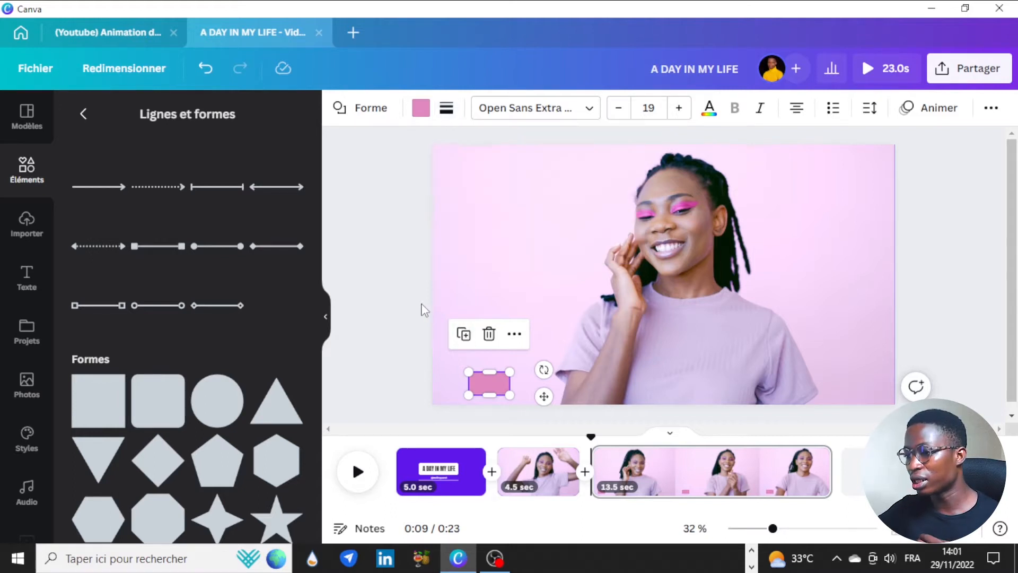
{"action": "left_click", "coordinate": [423, 307]}
Step: Narrow the pink shape into a small square about 86 wide by 83 high
{"action": "left_click", "coordinate": [482, 378]}
{"action": "left_click_drag", "start_coordinate": [506, 380], "coordinate": [488, 381]}
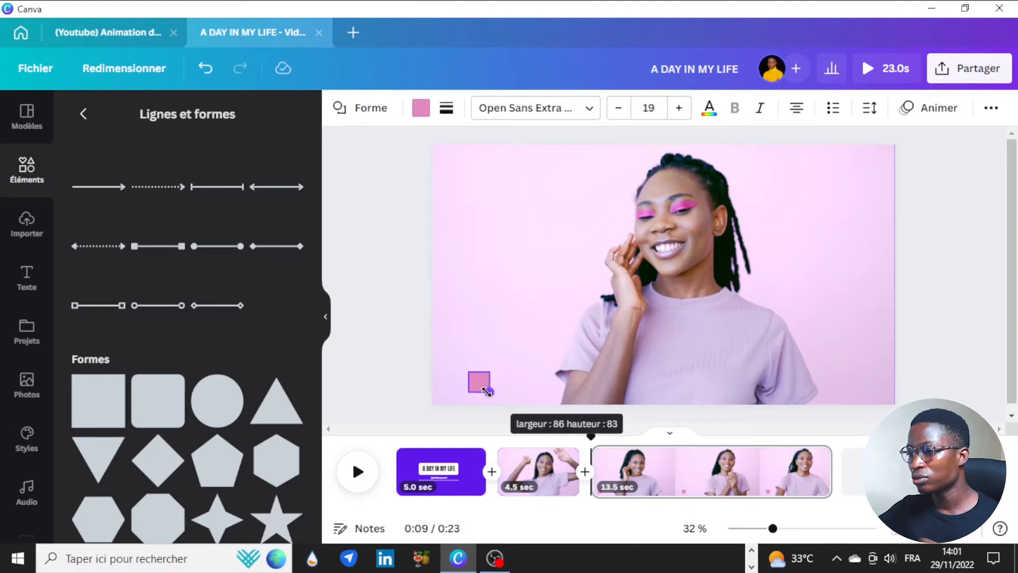
{"action": "left_click", "coordinate": [704, 346]}
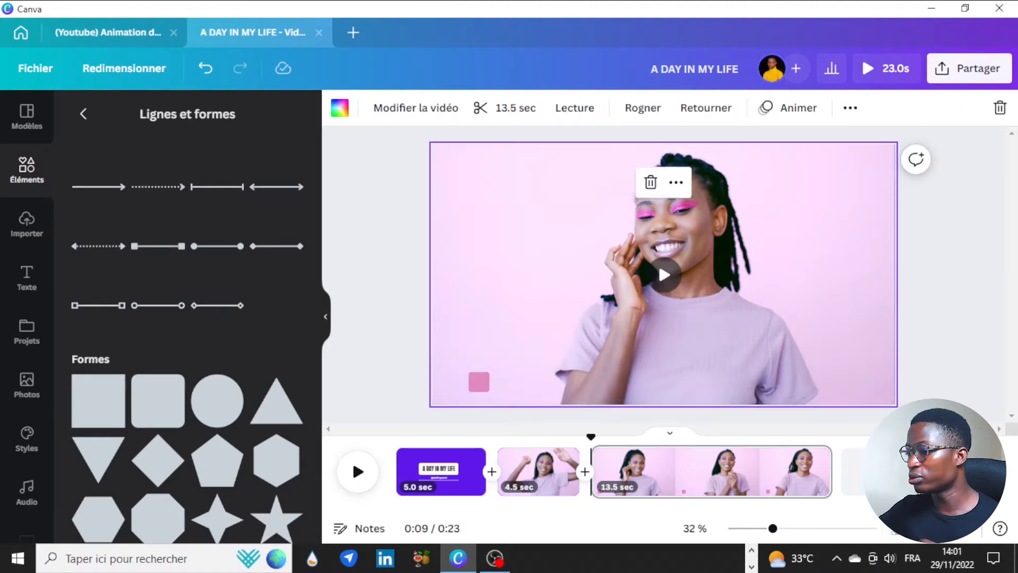
{"action": "left_click_drag", "start_coordinate": [773, 528], "coordinate": [782, 528]}
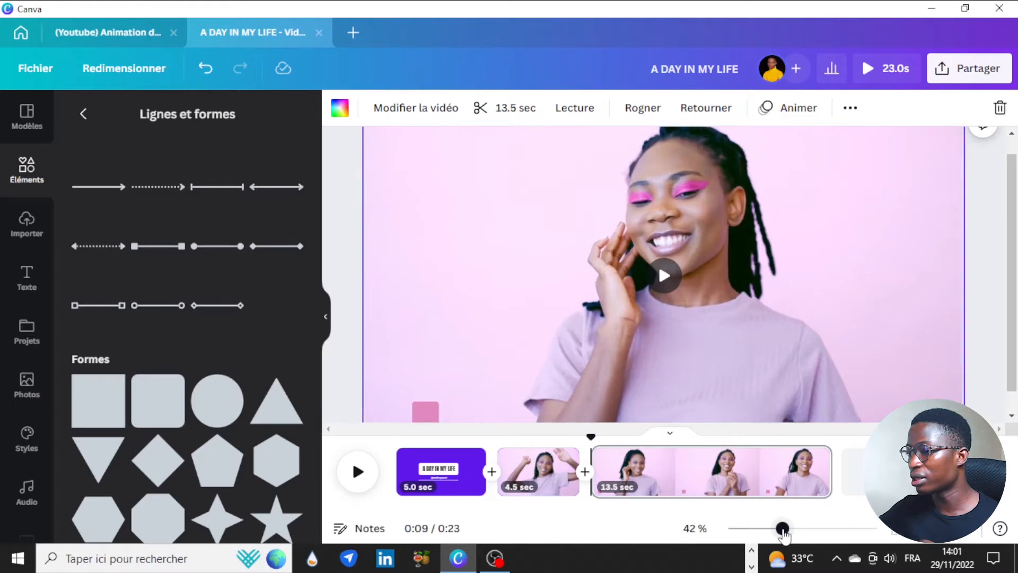
{"action": "scroll", "coordinate": [981, 307], "scroll_direction": "down", "scroll_amount": 1}
Step: Duplicate the pink square just to its right and stretch the copy into a wide bar, comparing with the (Youtube) Animation de Titres design
{"action": "left_click_drag", "start_coordinate": [356, 343], "coordinate": [427, 351]}
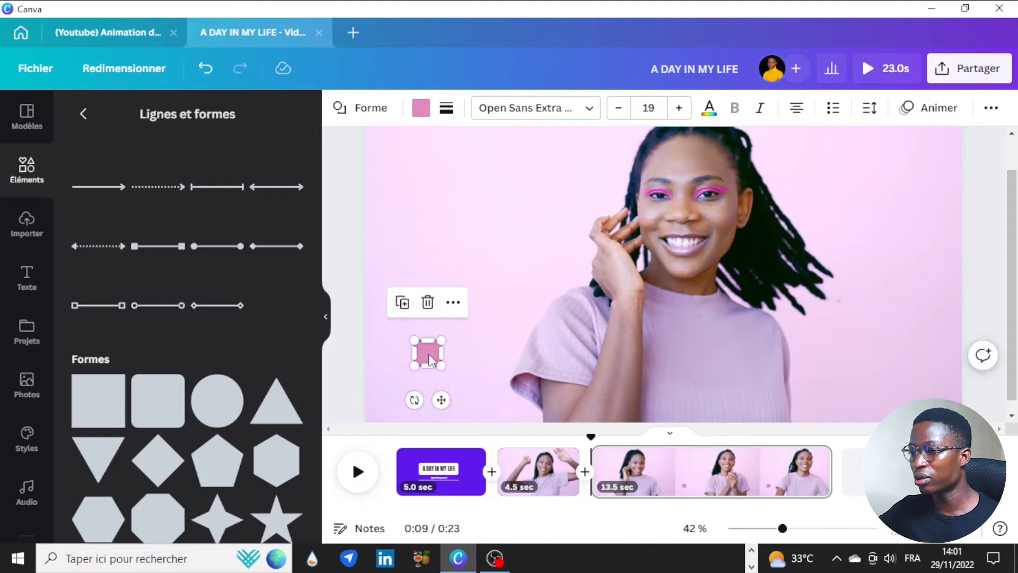
{"action": "left_click", "coordinate": [125, 34]}
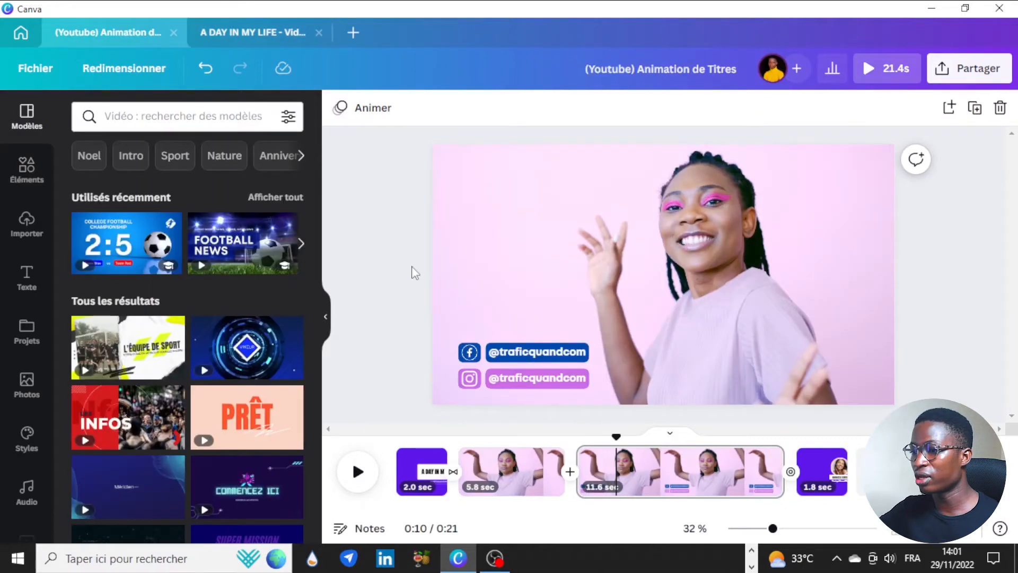
{"action": "left_click", "coordinate": [271, 35]}
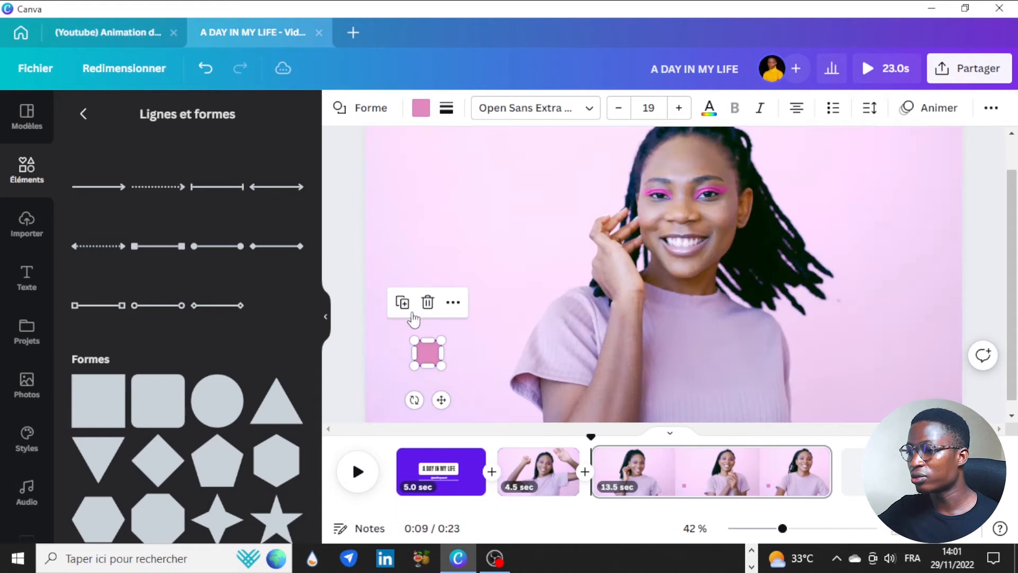
{"action": "left_click_drag", "start_coordinate": [446, 405], "coordinate": [481, 404]}
{"action": "left_click_drag", "start_coordinate": [485, 352], "coordinate": [559, 354]}
{"action": "left_click", "coordinate": [136, 27]}
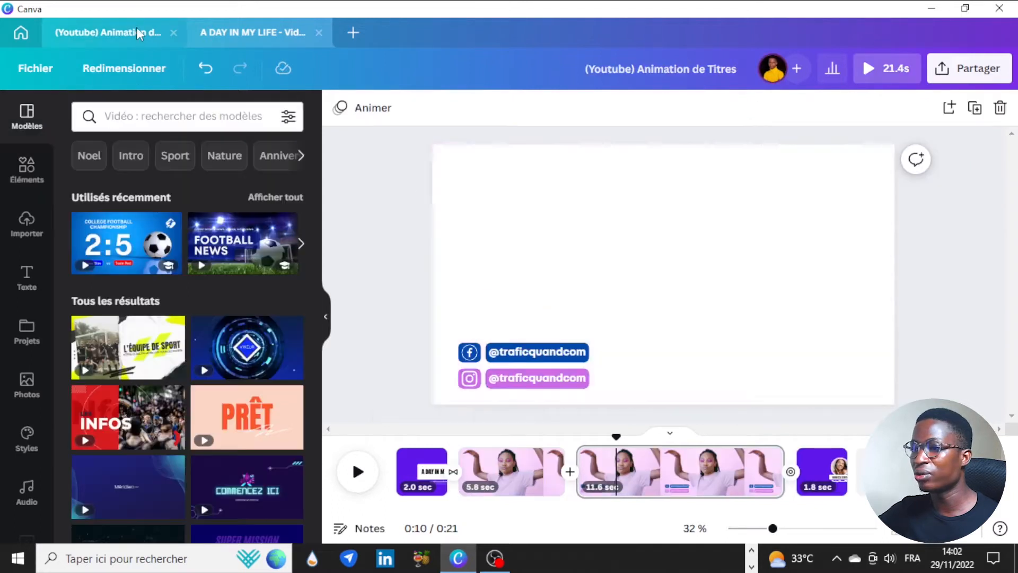
{"action": "left_click", "coordinate": [289, 26]}
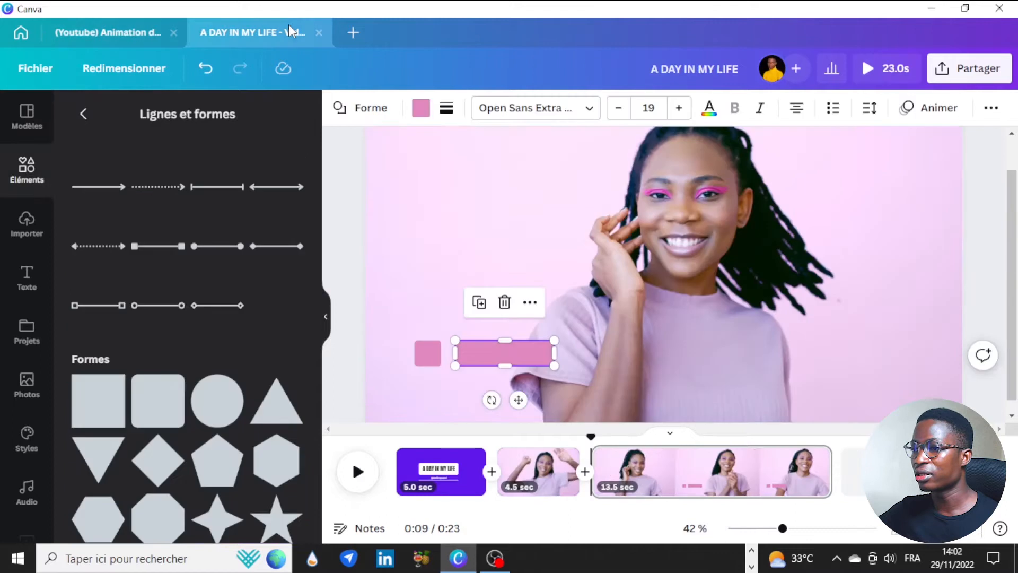
Step: Nudge the wide pink bar left in small increments to tighten its gap with the square
{"action": "left_click", "coordinate": [406, 288]}
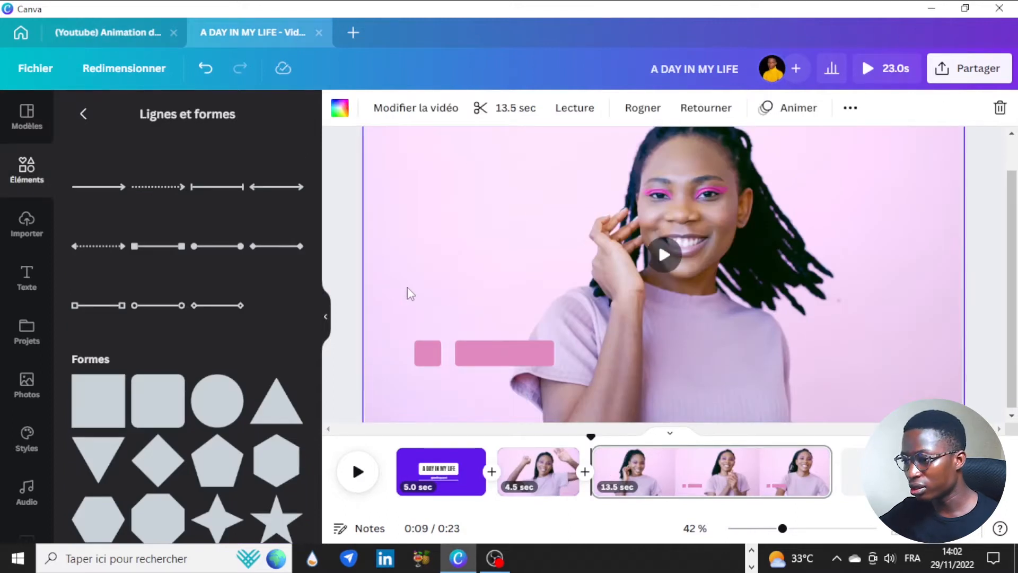
{"action": "left_click", "coordinate": [482, 349]}
{"action": "left_click", "coordinate": [482, 348]}
{"action": "key", "text": "Left"}
{"action": "key", "text": "Left"}
{"action": "key", "text": "Left"}
{"action": "key", "text": "Left"}
{"action": "key", "text": "Left"}
{"action": "key", "text": "Left"}
{"action": "key", "text": "Left"}
{"action": "key", "text": "Left"}
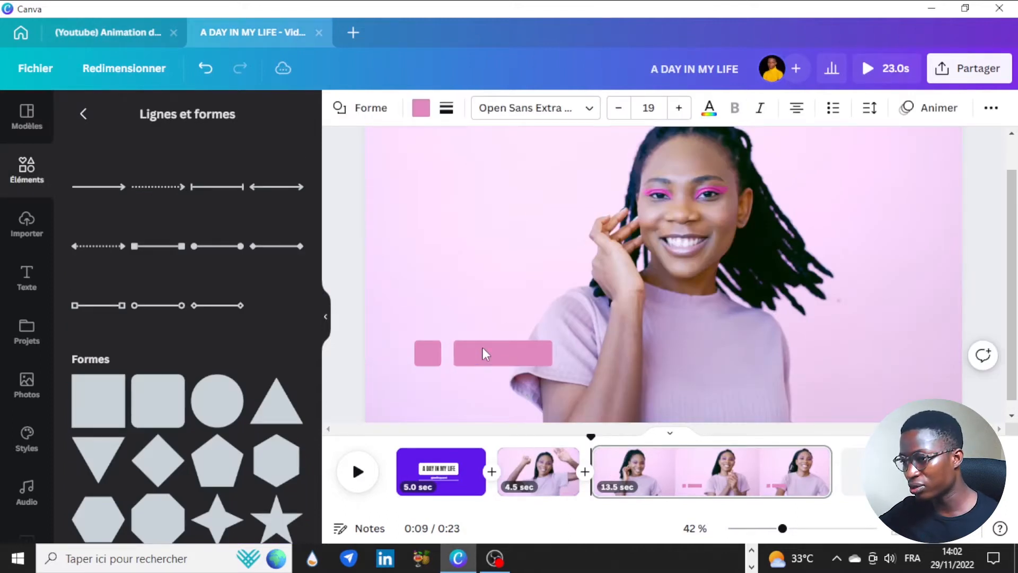
{"action": "left_click", "coordinate": [343, 311]}
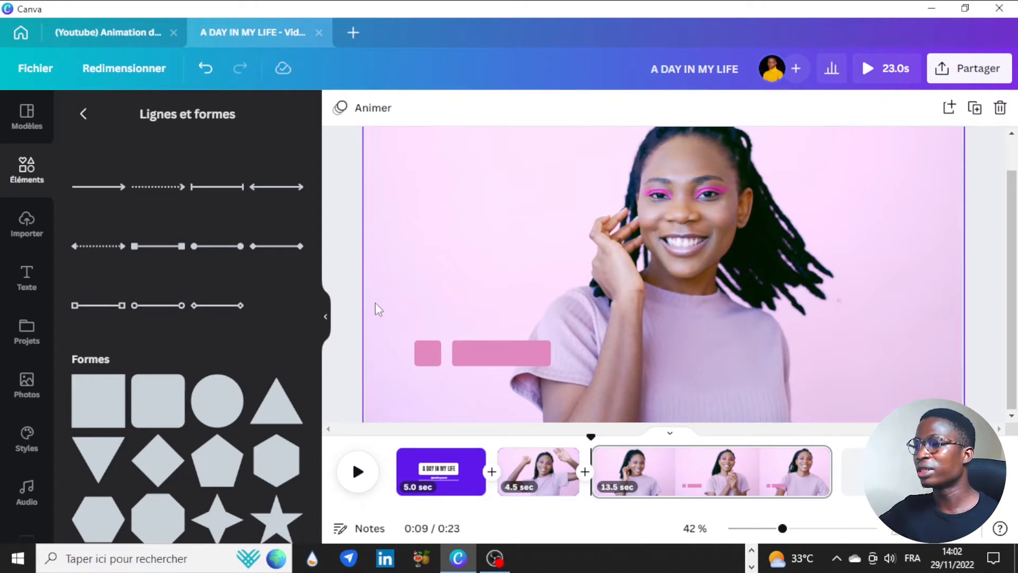
Step: Compare with the titles at 0:09 in the (Youtube) Animation de Titres design and try duplicating the pink square and bar together
{"action": "left_click_drag", "start_coordinate": [374, 310], "coordinate": [529, 376]}
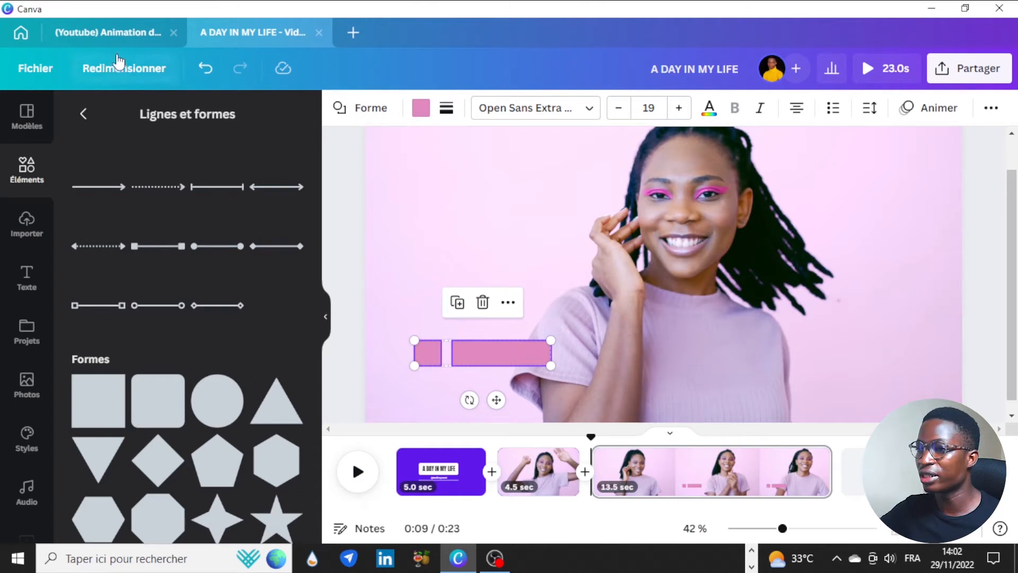
{"action": "left_click", "coordinate": [122, 32]}
{"action": "left_click_drag", "start_coordinate": [612, 434], "coordinate": [594, 451]}
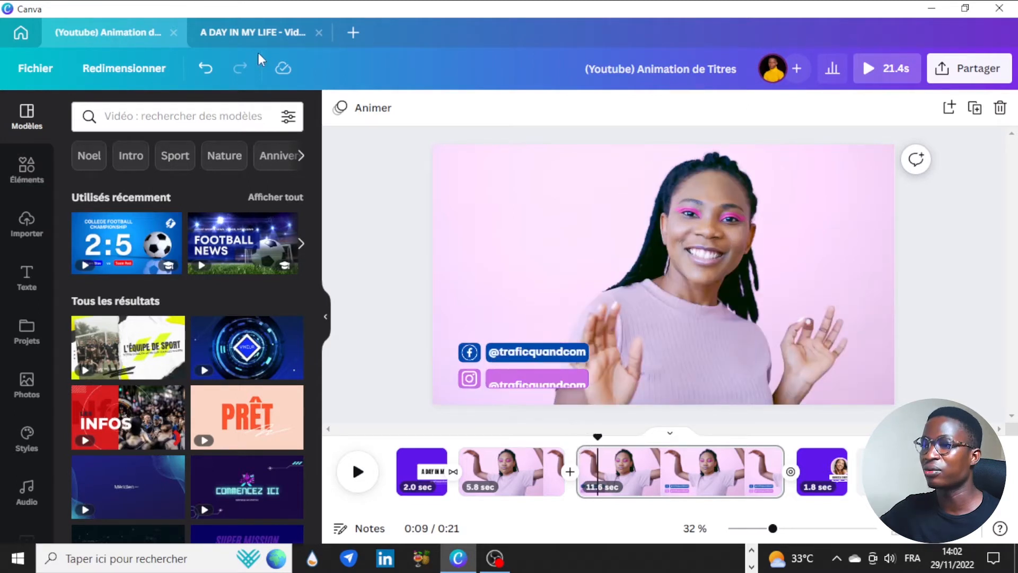
{"action": "left_click", "coordinate": [259, 32]}
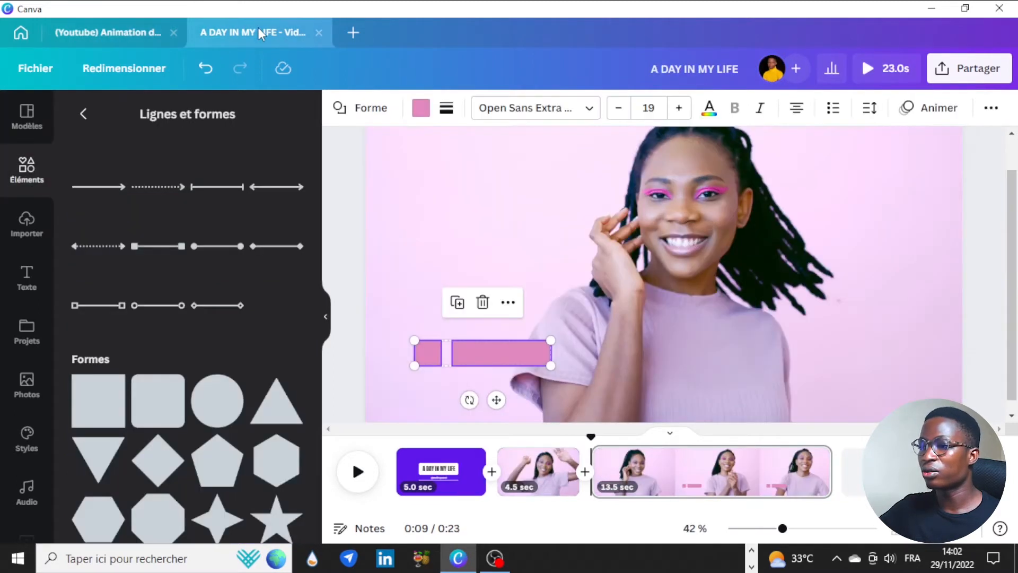
{"action": "left_click", "coordinate": [457, 302]}
{"action": "key", "text": "ctrl+z"}
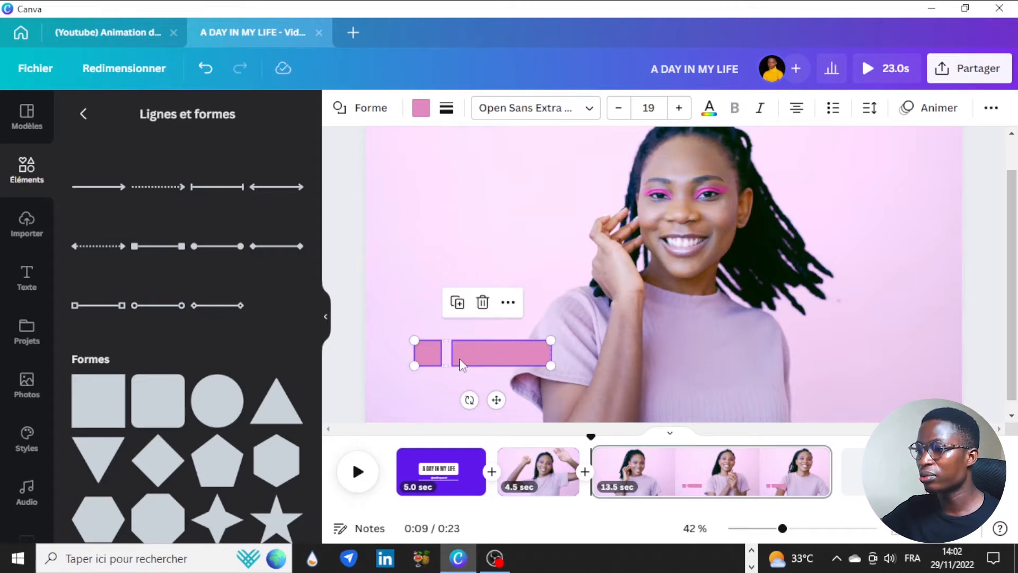
Step: Select the pink square and bar together and move them slightly up the video
{"action": "left_click_drag", "start_coordinate": [347, 337], "coordinate": [558, 374]}
{"action": "left_click_drag", "start_coordinate": [501, 353], "coordinate": [501, 337]}
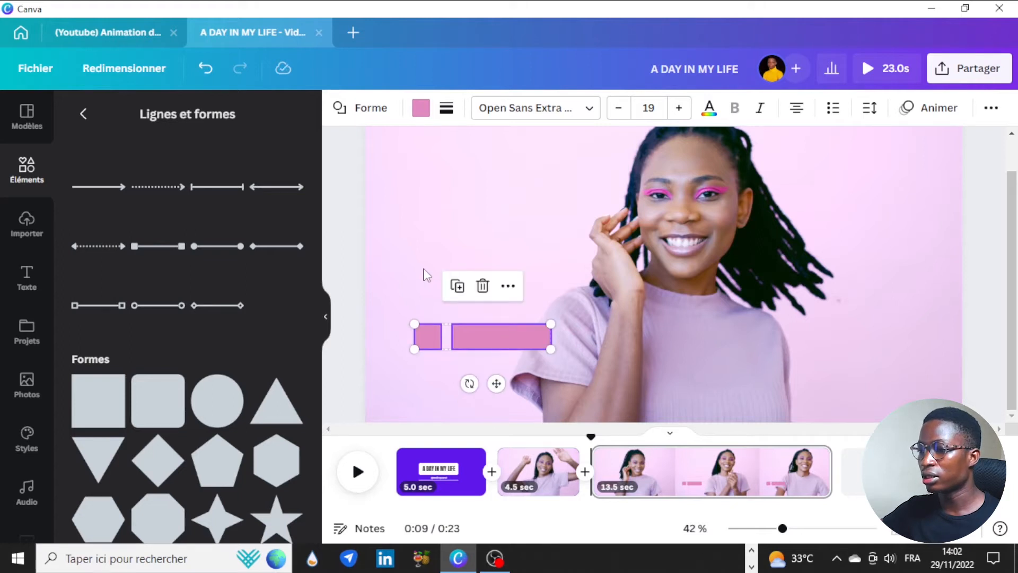
Step: Undo the last upward move of the pink square and wide bar
{"action": "left_click", "coordinate": [422, 289]}
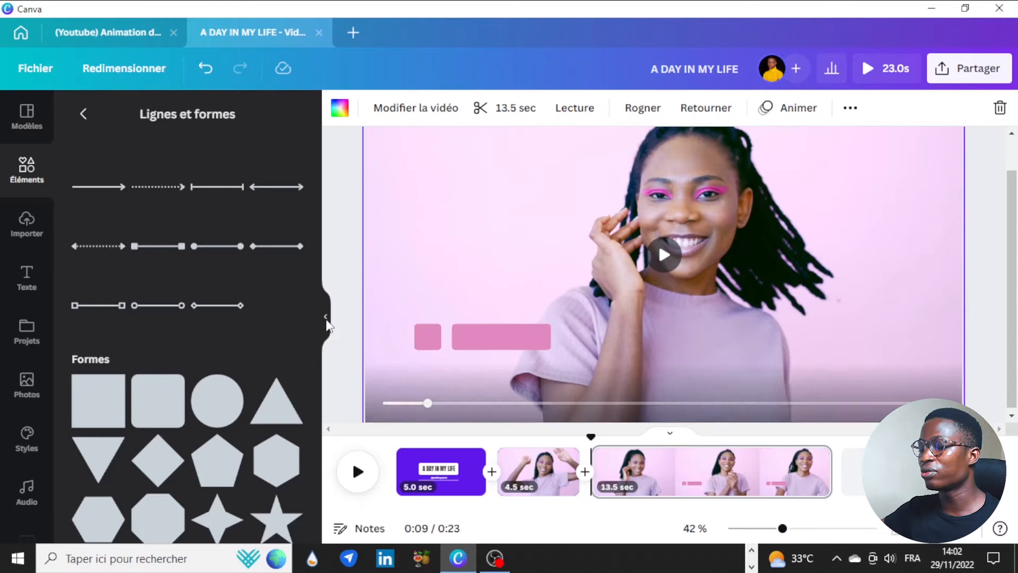
{"action": "left_click", "coordinate": [205, 70]}
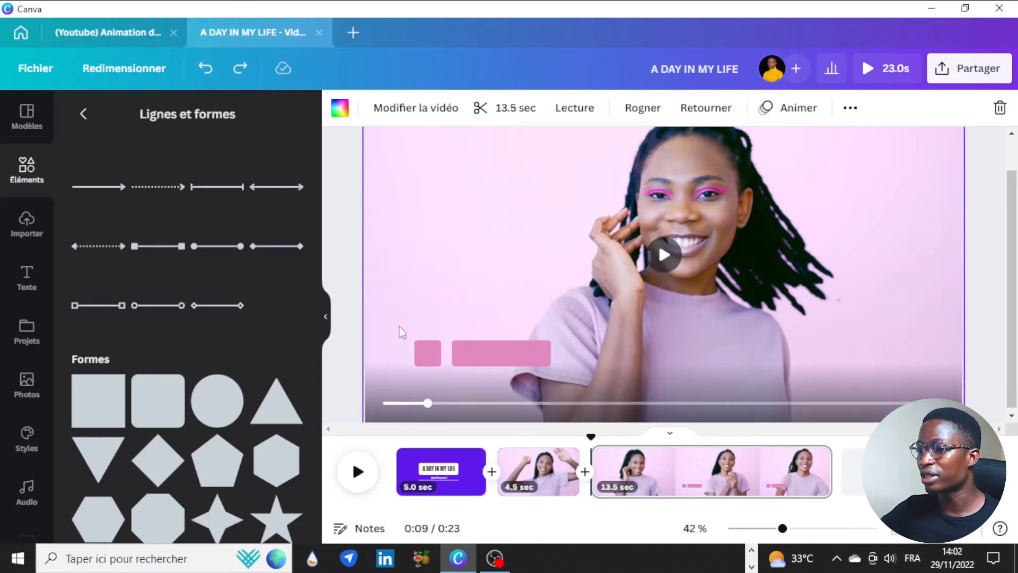
{"action": "left_click", "coordinate": [205, 74]}
{"action": "left_click", "coordinate": [207, 73]}
Step: Animate the pink square with Apparition on both entry and exit (Les deux), with the angle pointing right
{"action": "left_click_drag", "start_coordinate": [377, 301], "coordinate": [418, 349]}
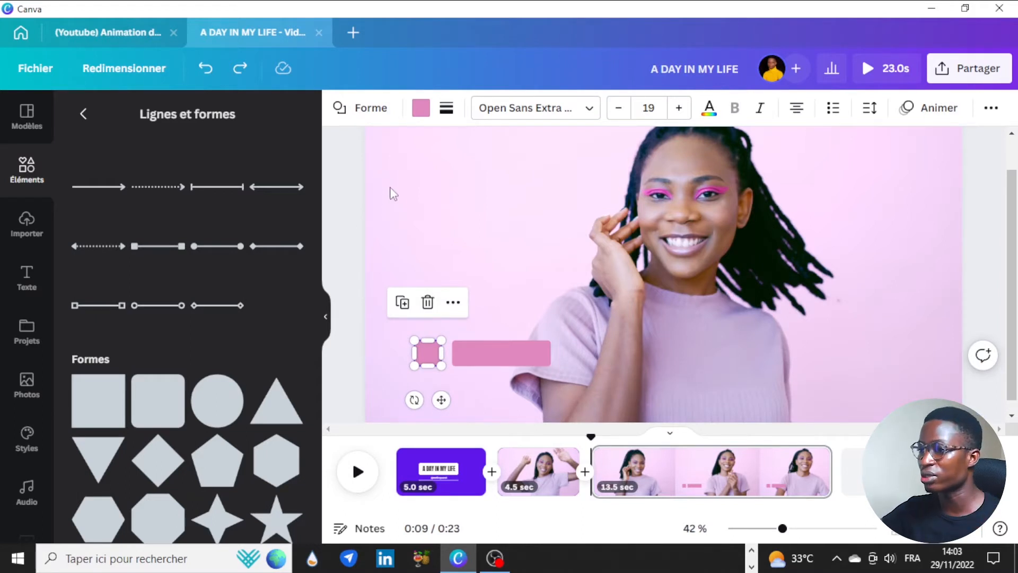
{"action": "left_click", "coordinate": [372, 108]}
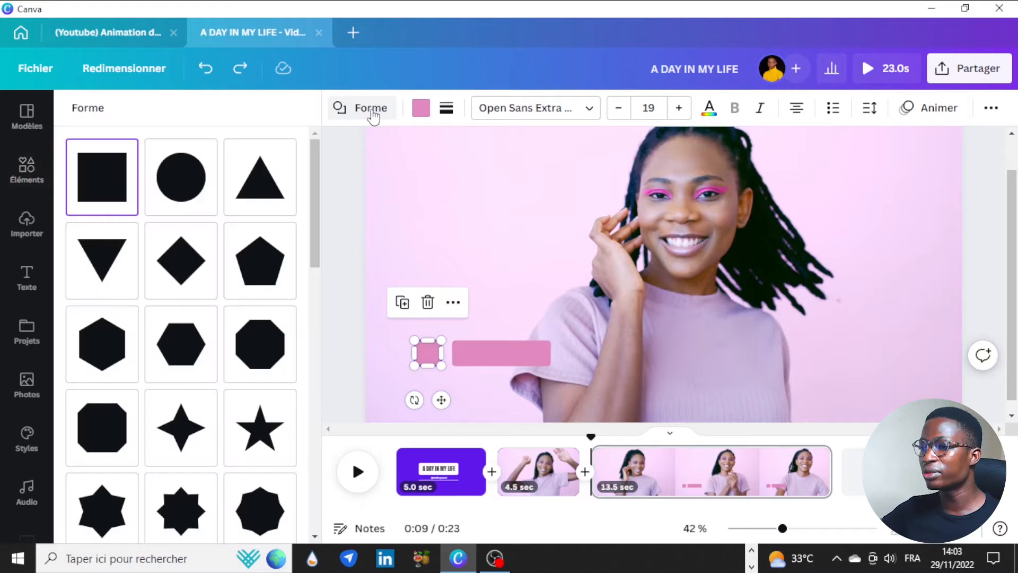
{"action": "left_click", "coordinate": [915, 110]}
{"action": "left_click", "coordinate": [100, 421]}
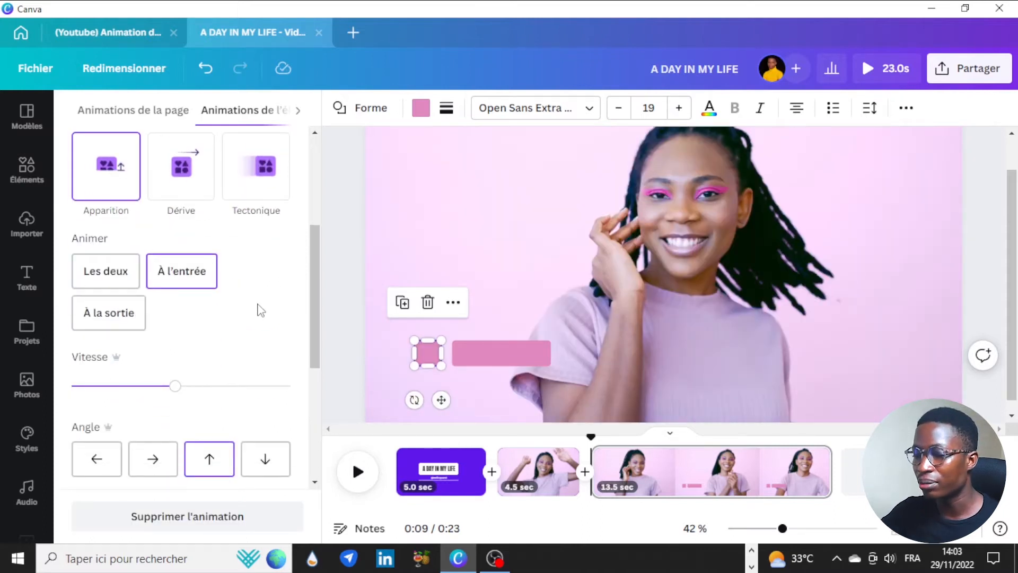
{"action": "left_click", "coordinate": [118, 277]}
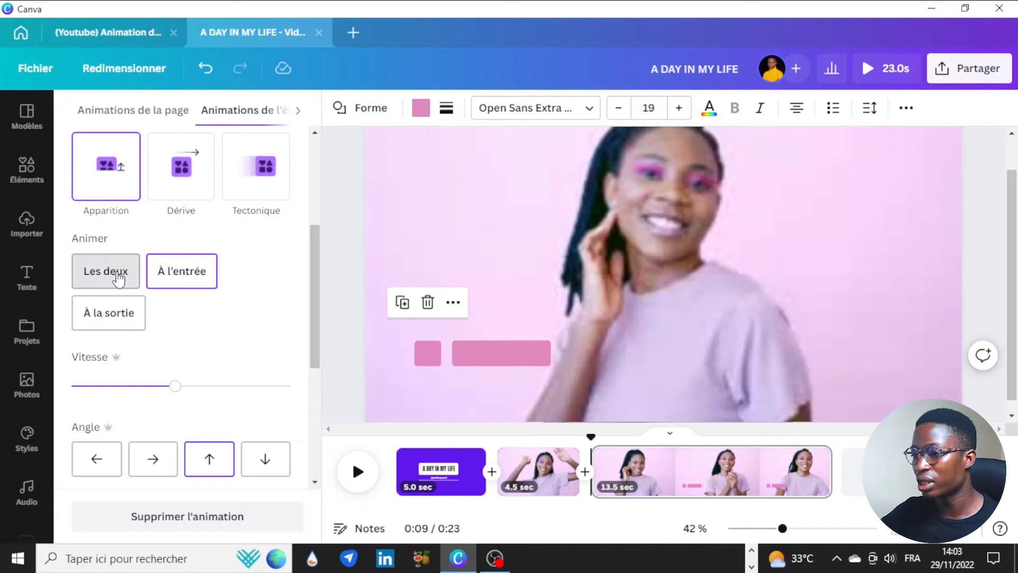
{"action": "left_click", "coordinate": [153, 463]}
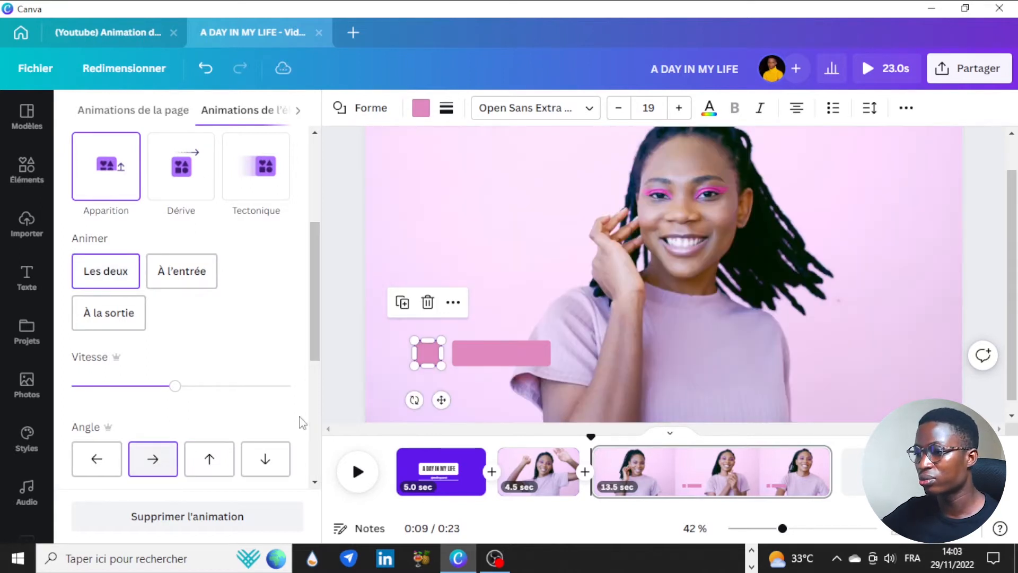
Step: Give the wide pink bar the Apparition animation on both entry and exit, also angled to the right
{"action": "left_click", "coordinate": [494, 354]}
{"action": "left_click", "coordinate": [117, 261]}
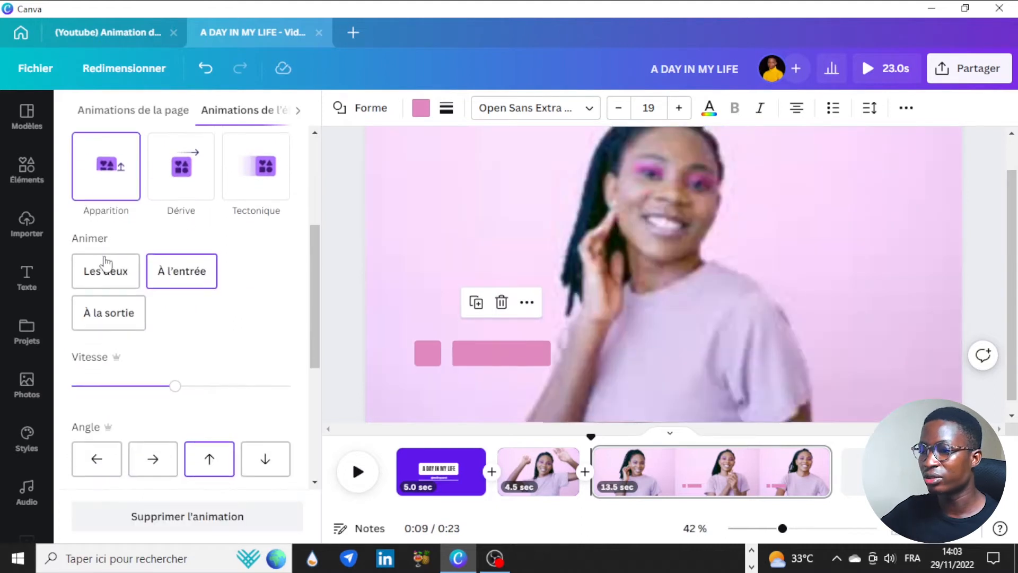
{"action": "left_click", "coordinate": [106, 281]}
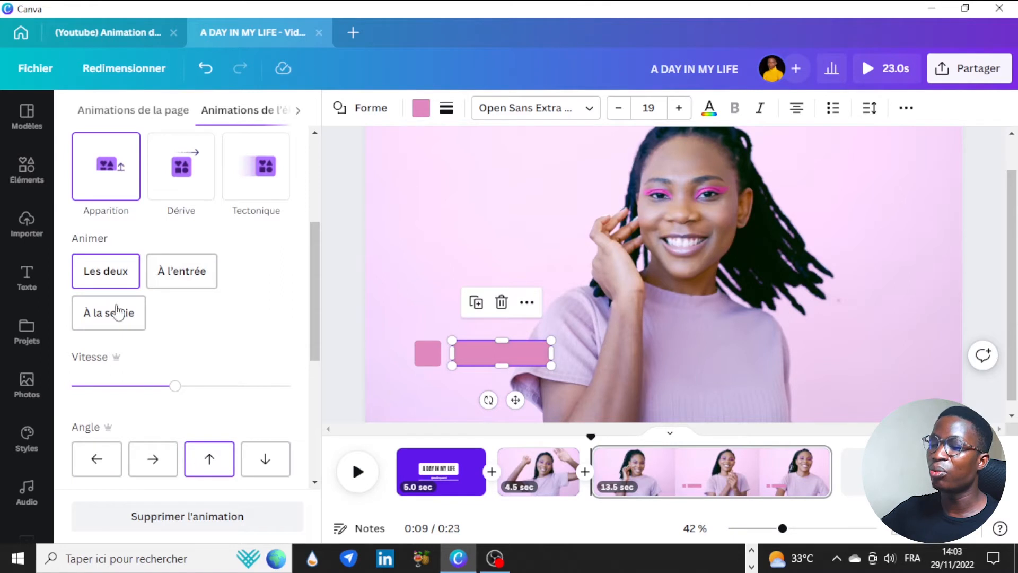
{"action": "left_click", "coordinate": [110, 275]}
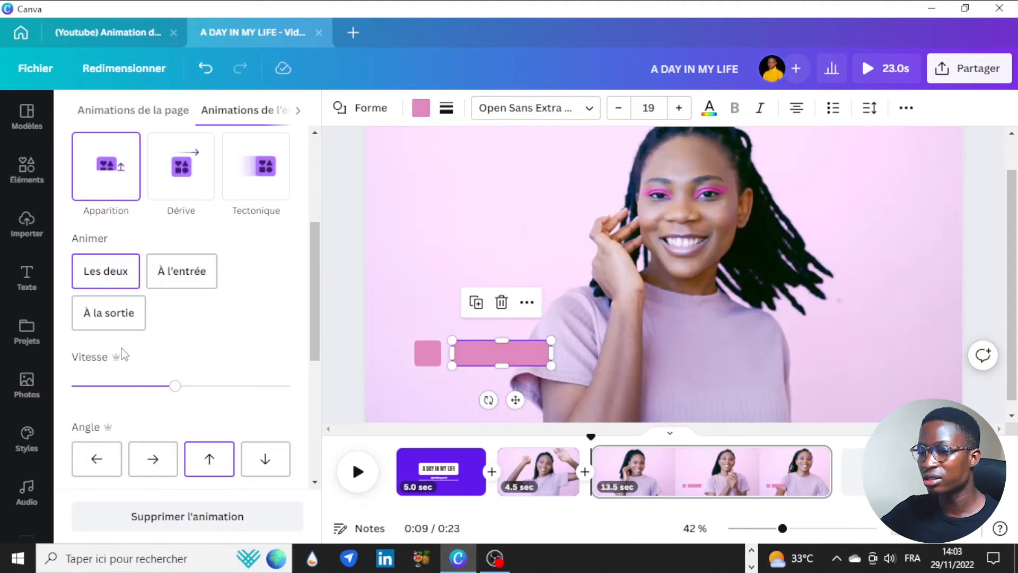
{"action": "left_click", "coordinate": [151, 463]}
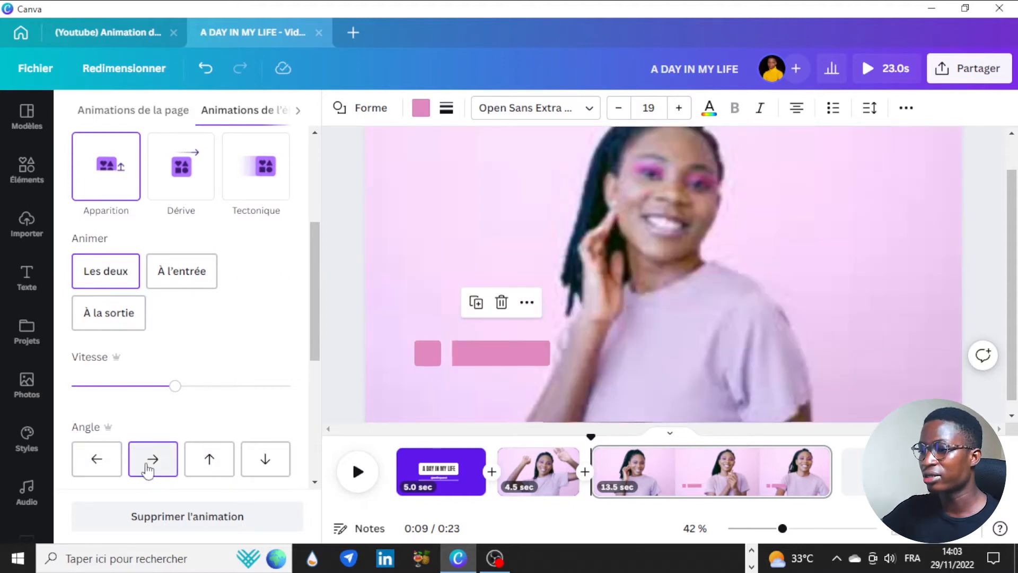
Step: Duplicate the pink square and bar directly over the originals, and duplicate the stacked shapes as a second row just below
{"action": "left_click_drag", "start_coordinate": [377, 333], "coordinate": [530, 374]}
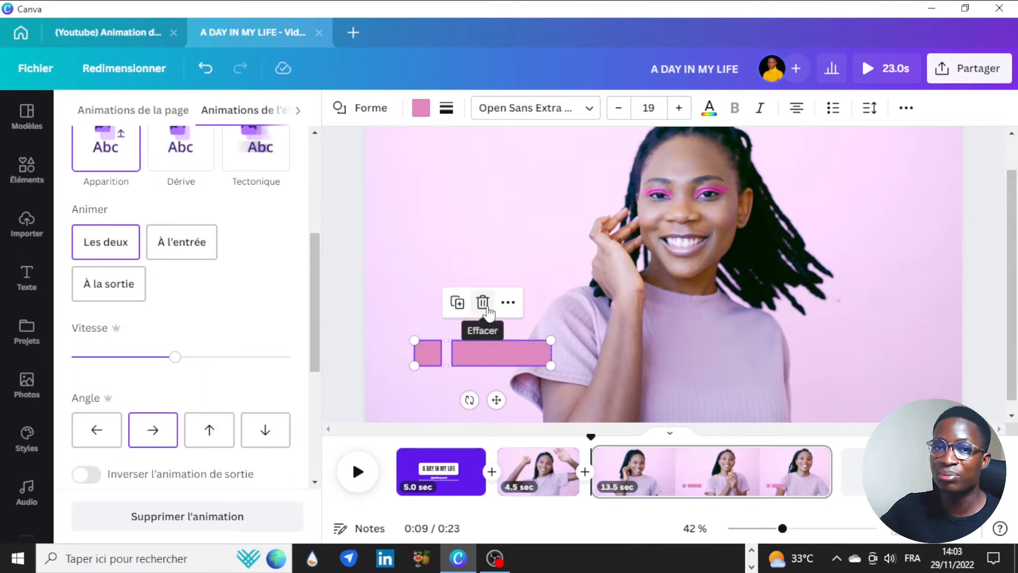
{"action": "left_click", "coordinate": [457, 305]}
{"action": "left_click_drag", "start_coordinate": [483, 357], "coordinate": [479, 352]}
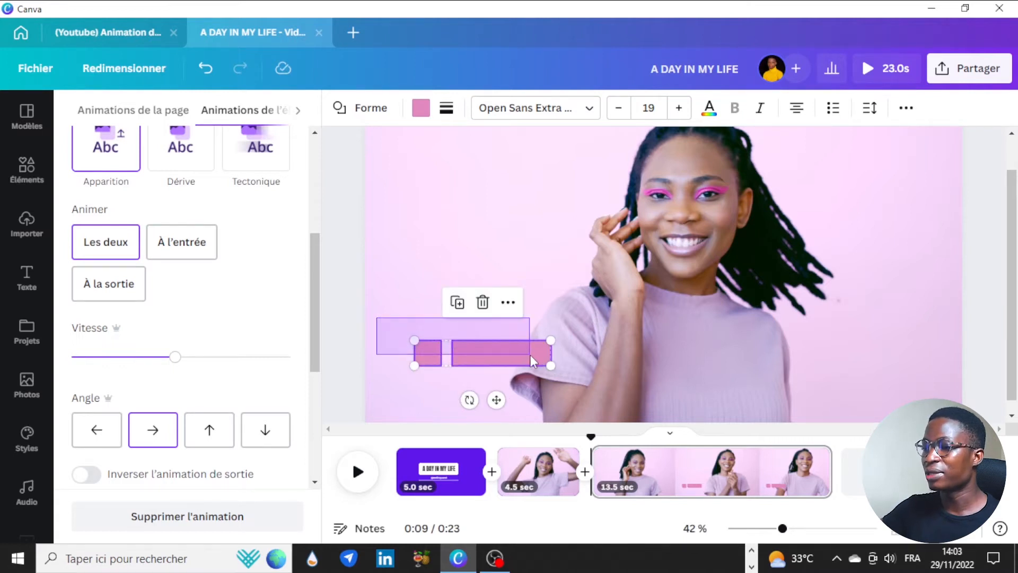
{"action": "left_click", "coordinate": [457, 302]}
{"action": "left_click_drag", "start_coordinate": [481, 374], "coordinate": [477, 392]}
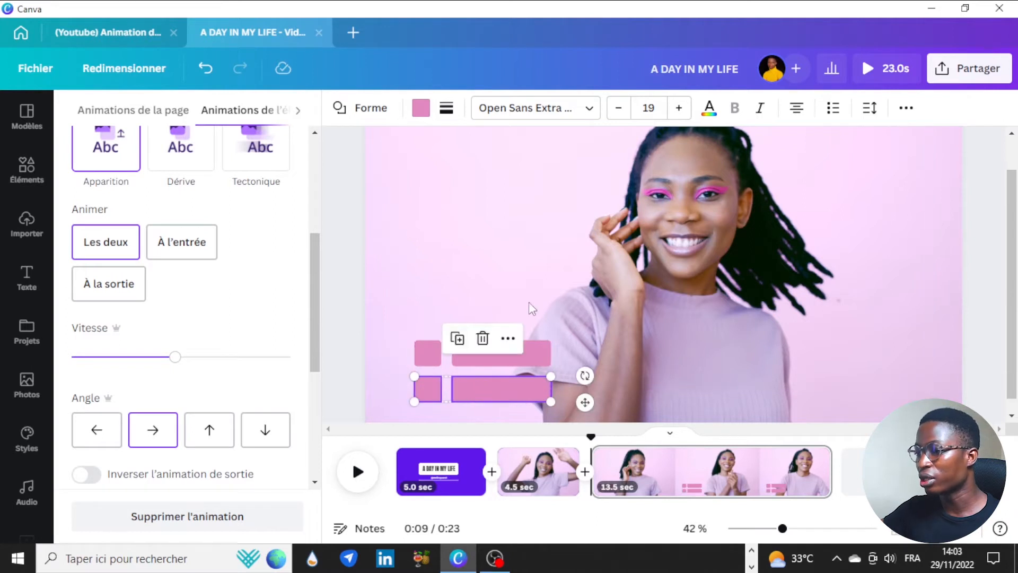
{"action": "left_click", "coordinate": [970, 306]}
{"action": "left_click_drag", "start_coordinate": [354, 290], "coordinate": [665, 456]}
{"action": "left_click", "coordinate": [431, 293]}
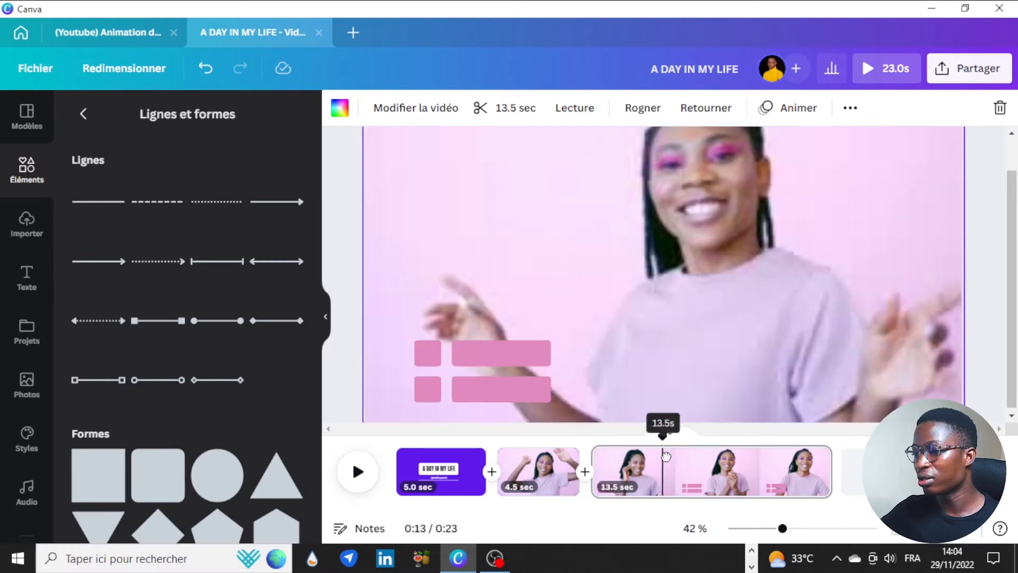
Step: Select the front square and bar of the upper row and move them up, clear of the identical pair behind
{"action": "left_click", "coordinate": [480, 358]}
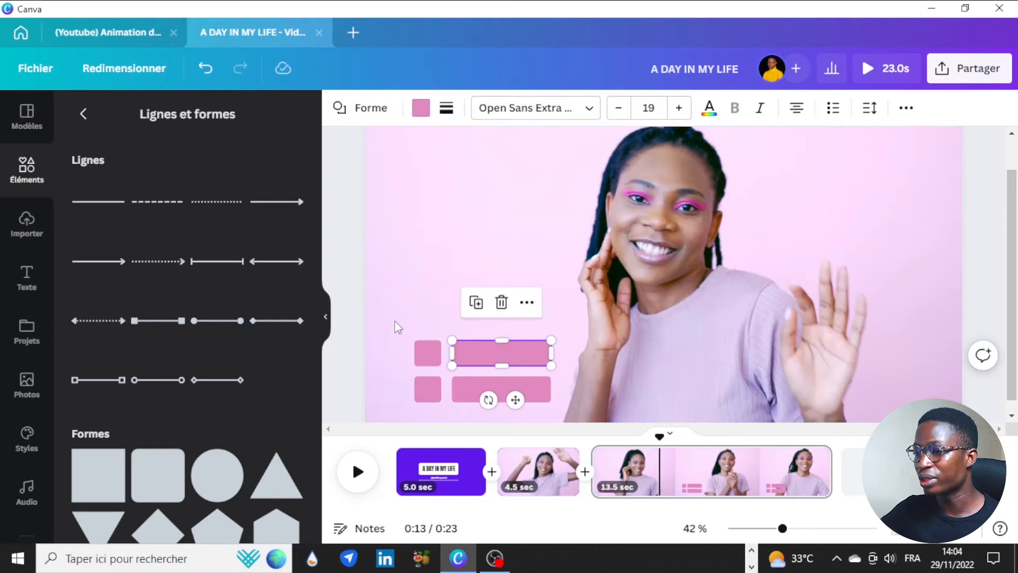
{"action": "left_click_drag", "start_coordinate": [394, 320], "coordinate": [475, 343]}
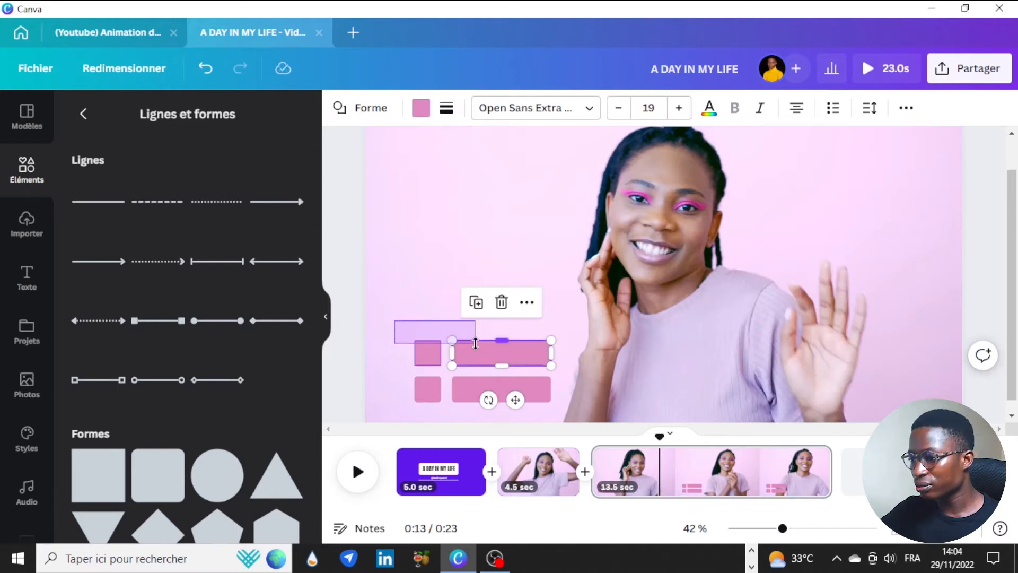
{"action": "left_click", "coordinate": [434, 291]}
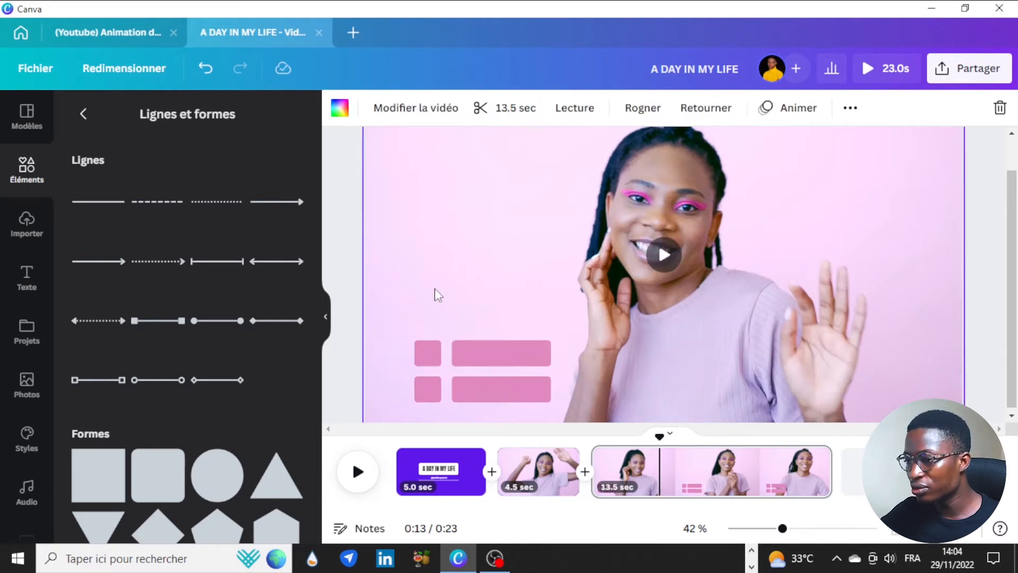
{"action": "left_click", "coordinate": [431, 354]}
{"action": "left_click", "coordinate": [479, 355]}
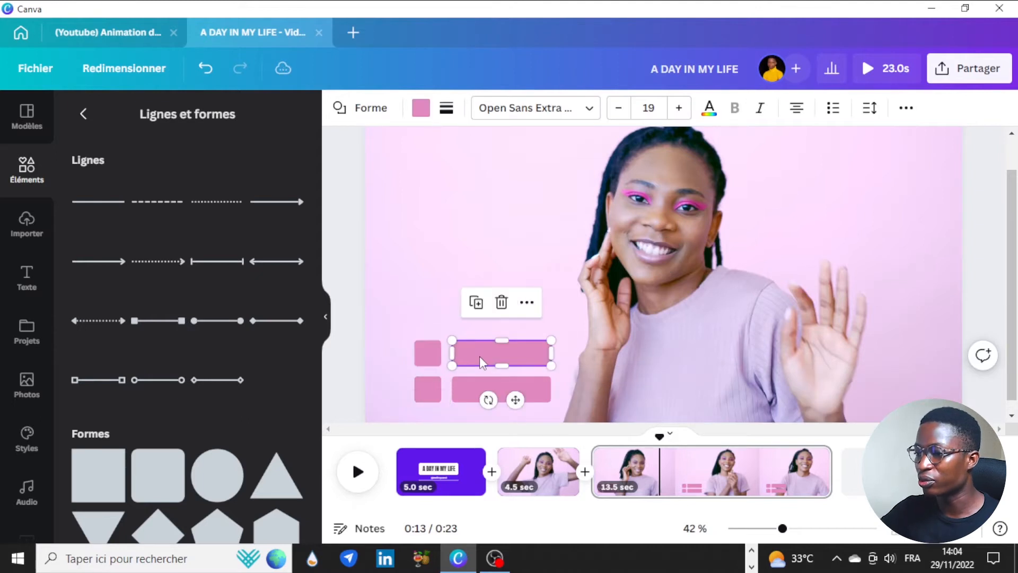
{"action": "left_click", "coordinate": [427, 352], "text": "shift"}
{"action": "left_click_drag", "start_coordinate": [485, 350], "coordinate": [485, 302]}
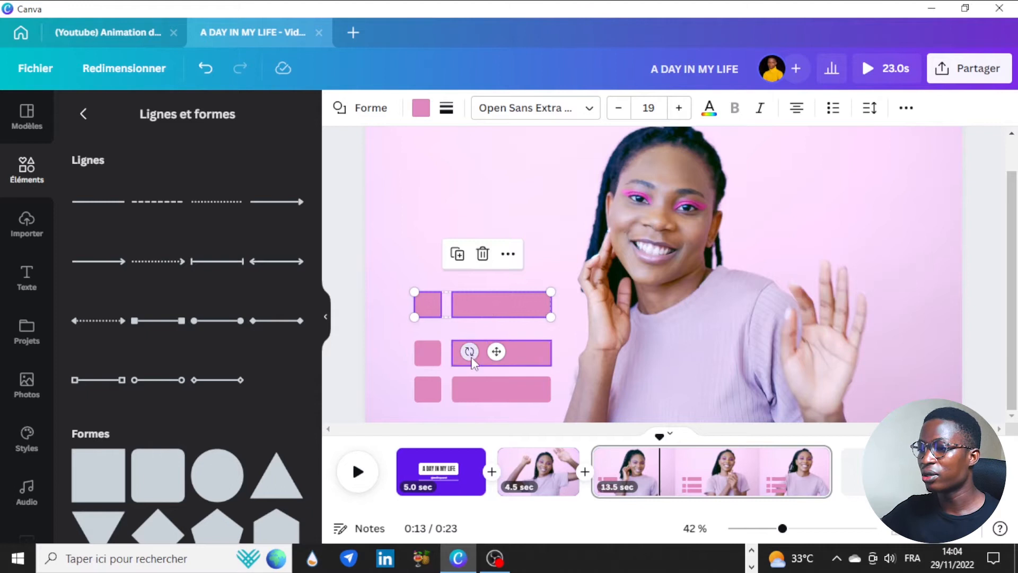
Step: Recolour the upper row's rear square and bar white
{"action": "left_click", "coordinate": [372, 344]}
{"action": "left_click_drag", "start_coordinate": [370, 345], "coordinate": [537, 356]}
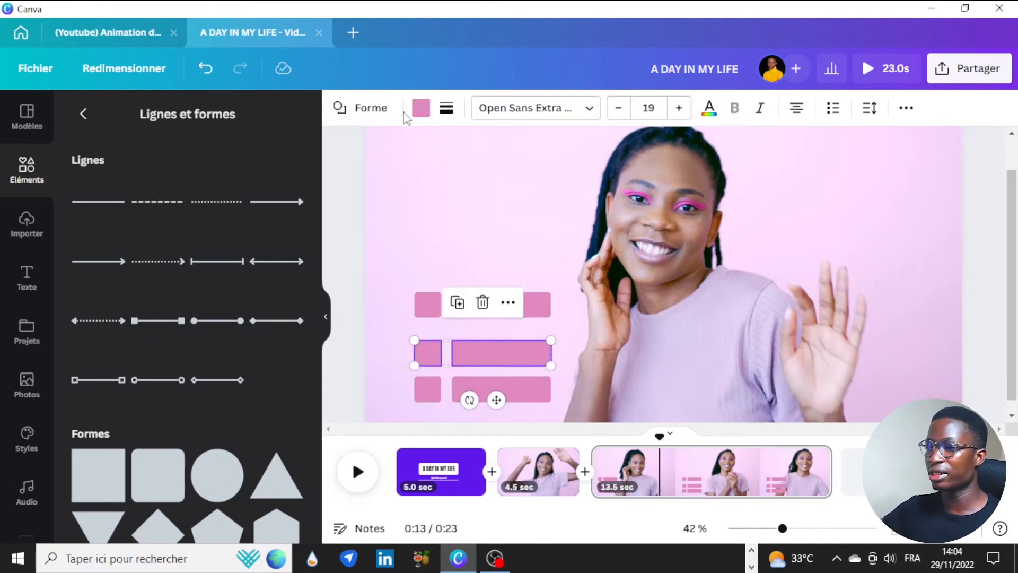
{"action": "left_click", "coordinate": [420, 109]}
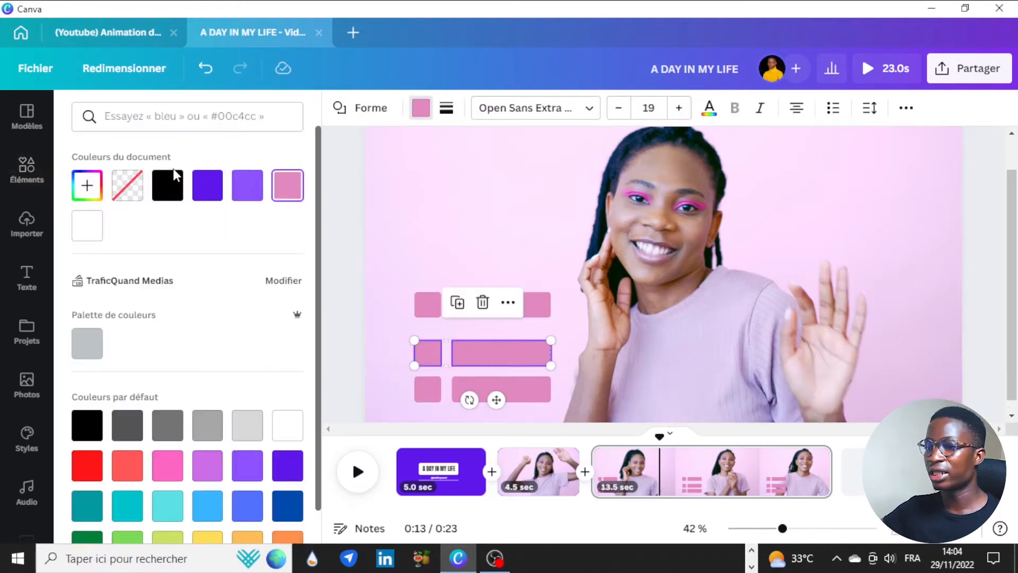
{"action": "left_click", "coordinate": [87, 226]}
Step: Move the raised pink square and bar back over the white pair and recolour them dark blue
{"action": "left_click_drag", "start_coordinate": [399, 268], "coordinate": [510, 350]}
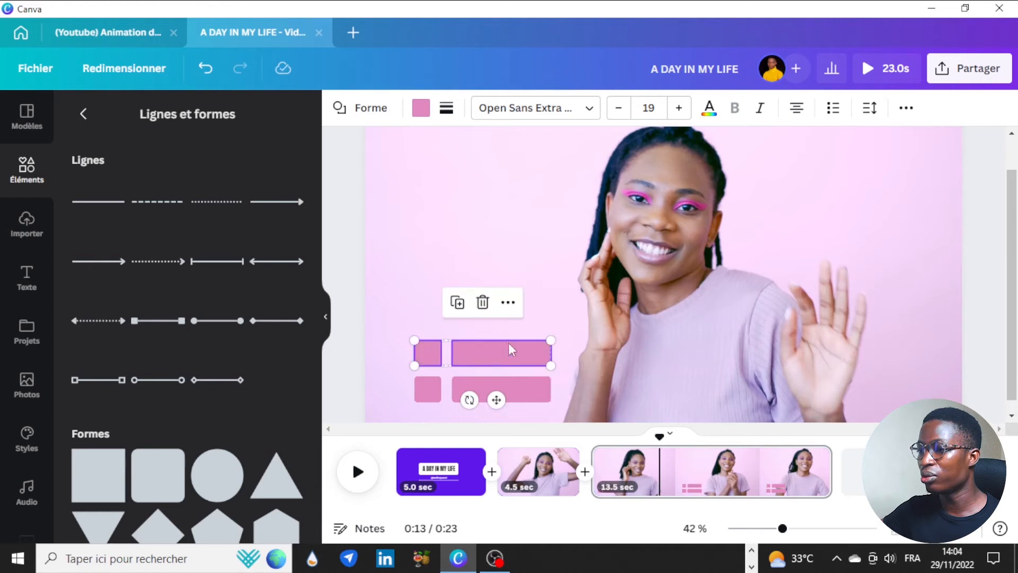
{"action": "left_click", "coordinate": [421, 107]}
{"action": "scroll", "coordinate": [212, 295], "scroll_direction": "down", "scroll_amount": 1}
{"action": "left_click", "coordinate": [275, 475]}
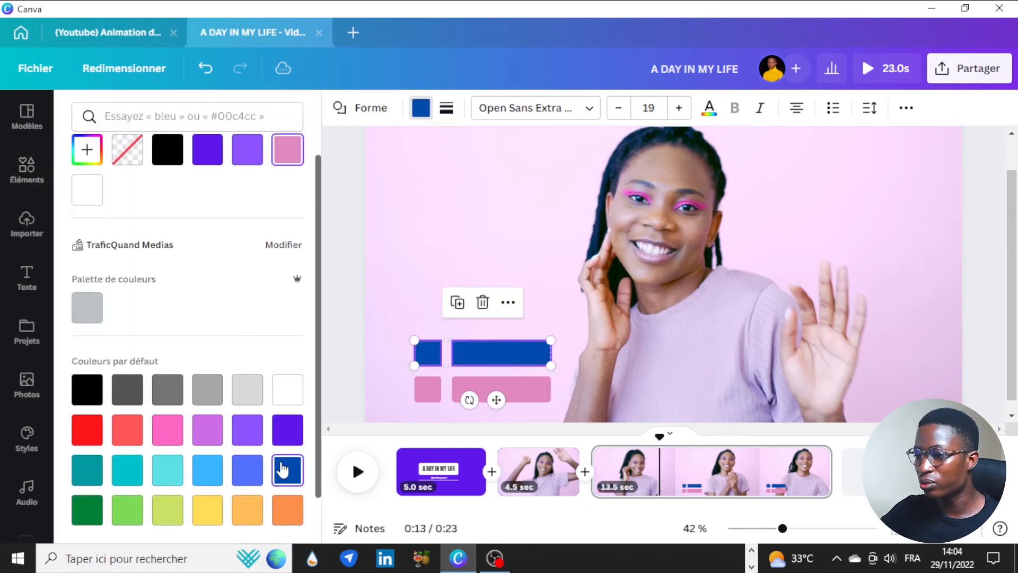
{"action": "key", "text": "Escape"}
{"action": "left_click", "coordinate": [375, 314]}
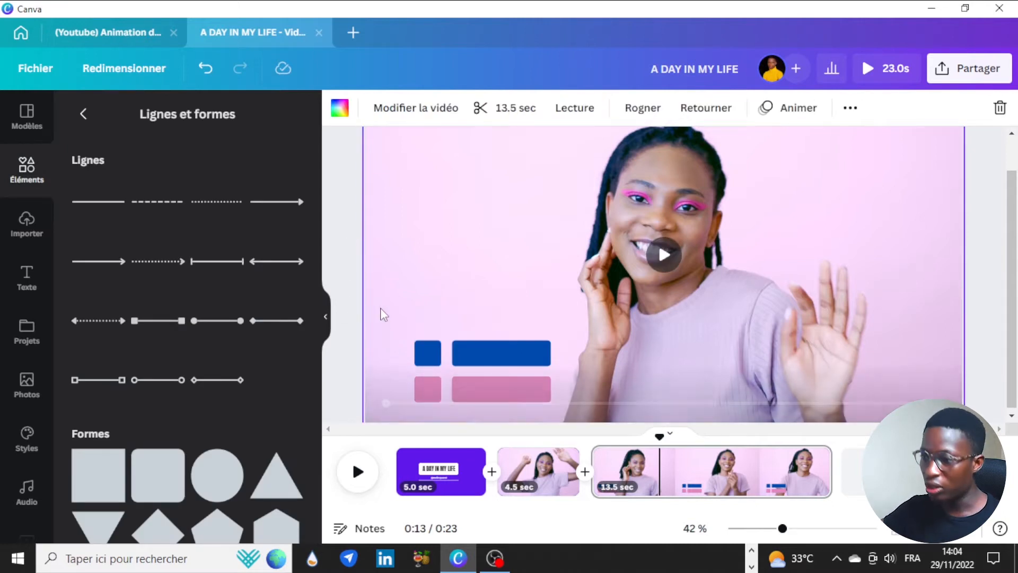
Step: Detach the video from the background and move it up, clear of the two rows of shapes
{"action": "left_click", "coordinate": [427, 402]}
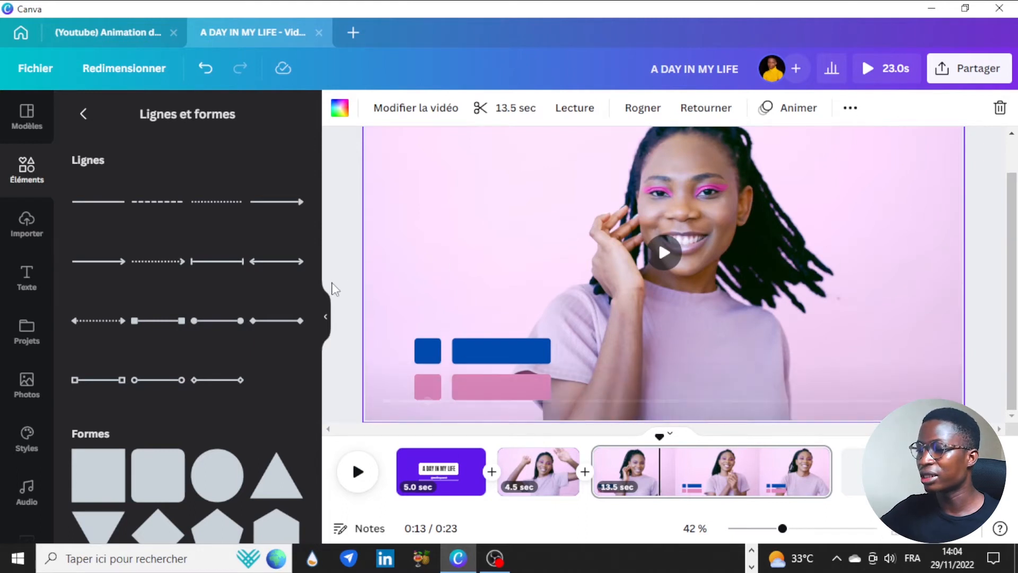
{"action": "right_click", "coordinate": [507, 209]}
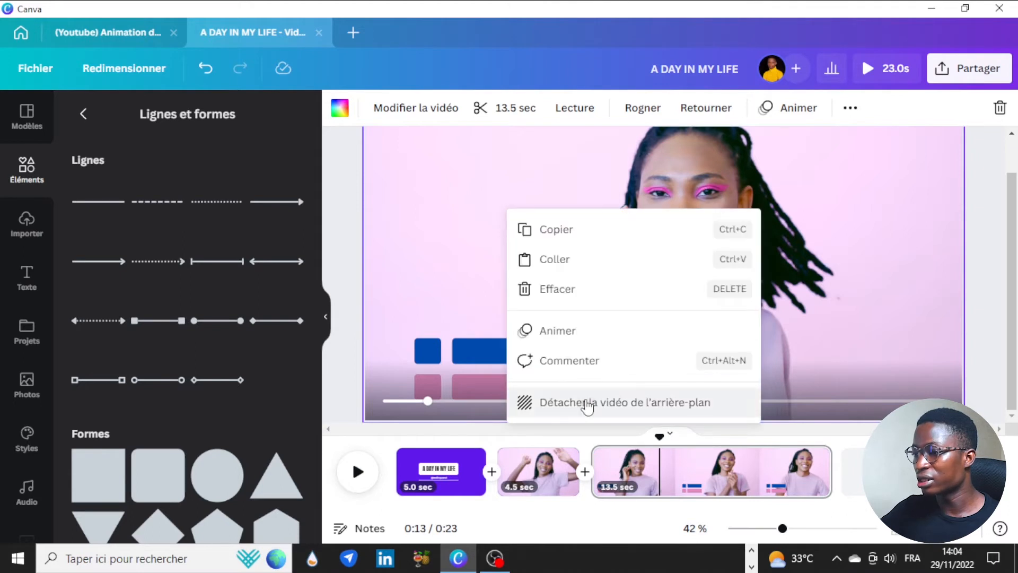
{"action": "left_click", "coordinate": [586, 404]}
{"action": "left_click_drag", "start_coordinate": [577, 316], "coordinate": [627, 226]}
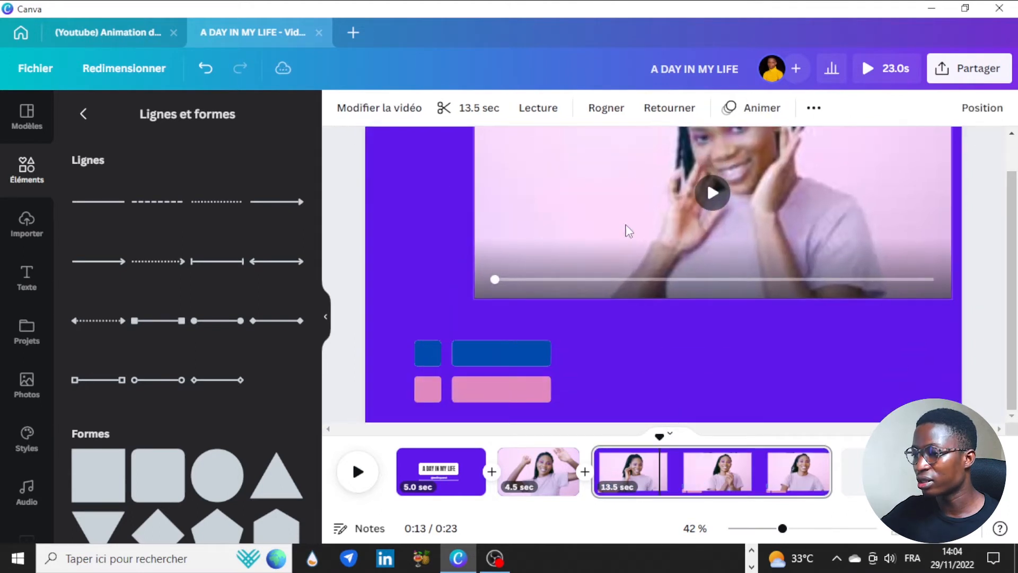
Step: Recolour the front square and bar of the lower row light purple
{"action": "left_click", "coordinate": [411, 389]}
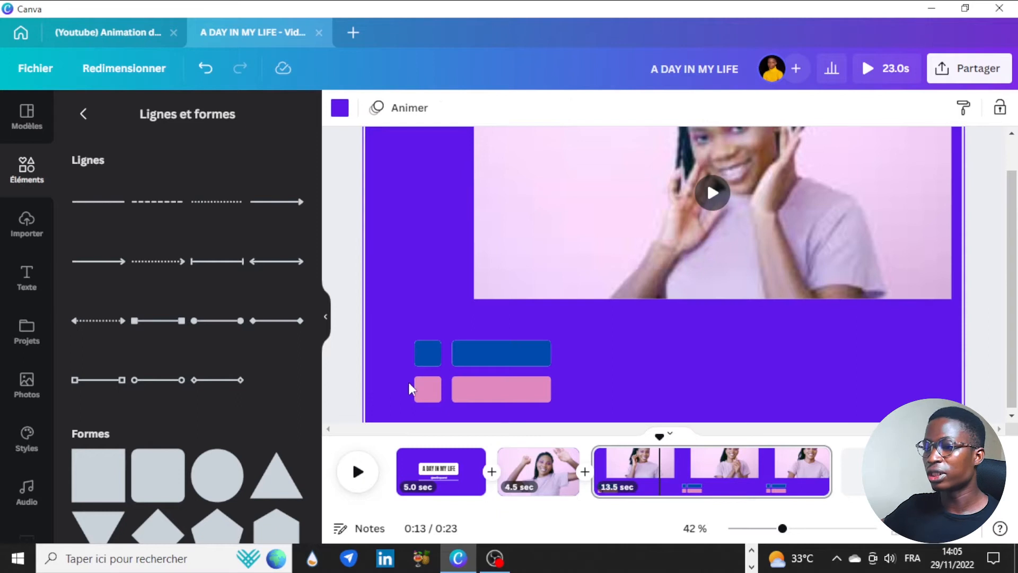
{"action": "left_click", "coordinate": [425, 391]}
{"action": "left_click", "coordinate": [508, 395], "text": "shift"}
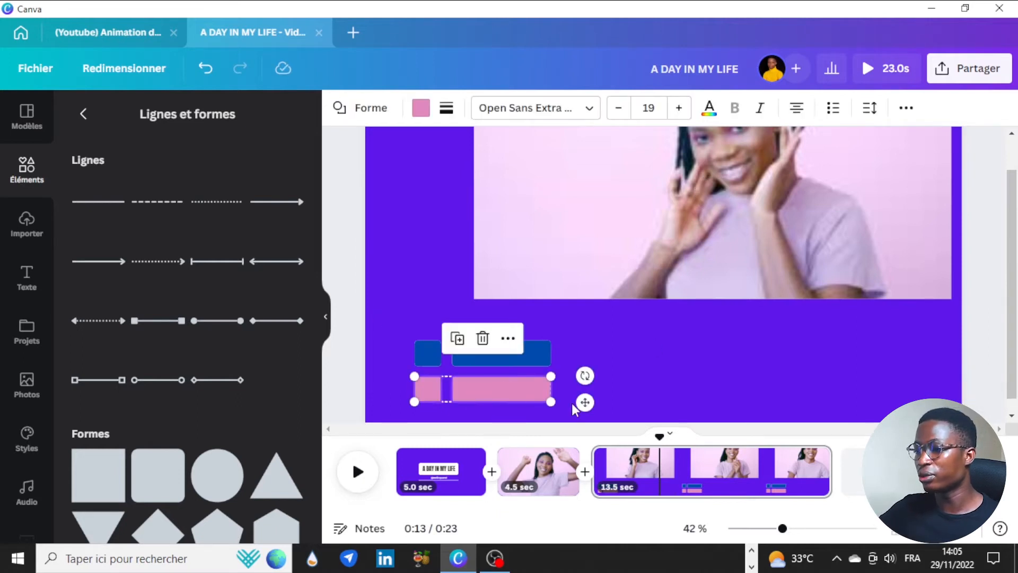
{"action": "left_click", "coordinate": [427, 115]}
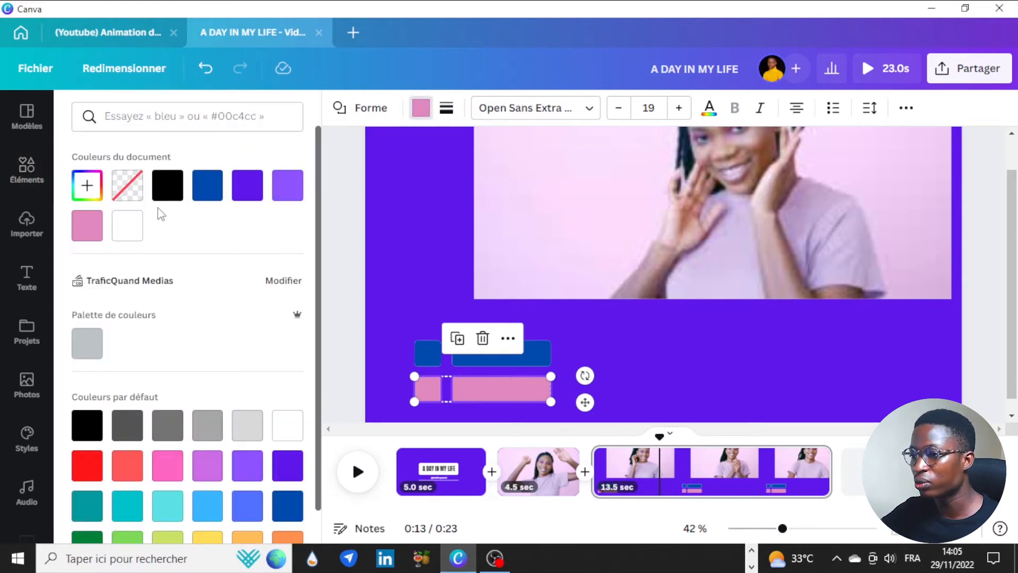
{"action": "scroll", "coordinate": [177, 300], "scroll_direction": "down", "scroll_amount": 1}
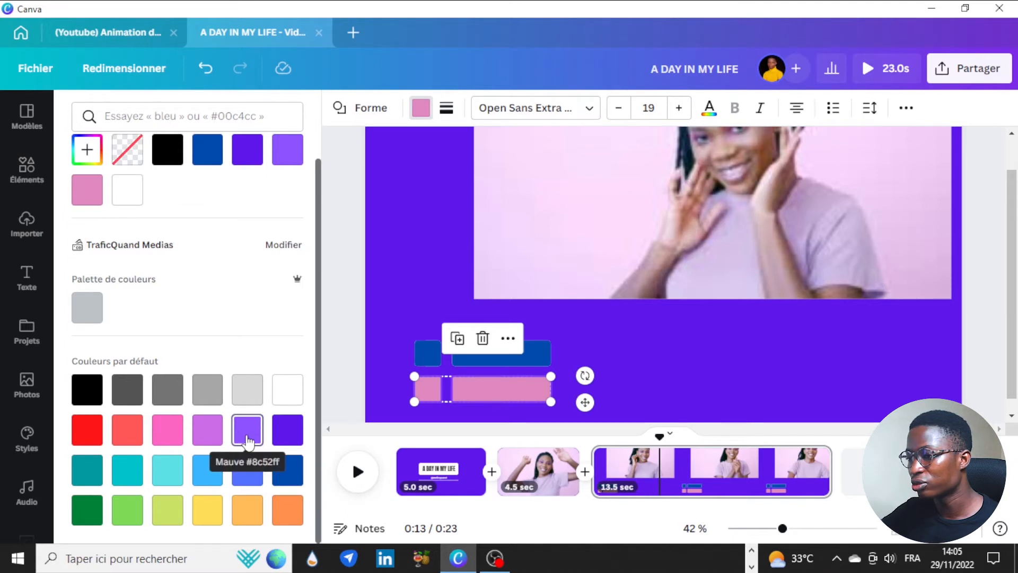
{"action": "left_click", "coordinate": [207, 427]}
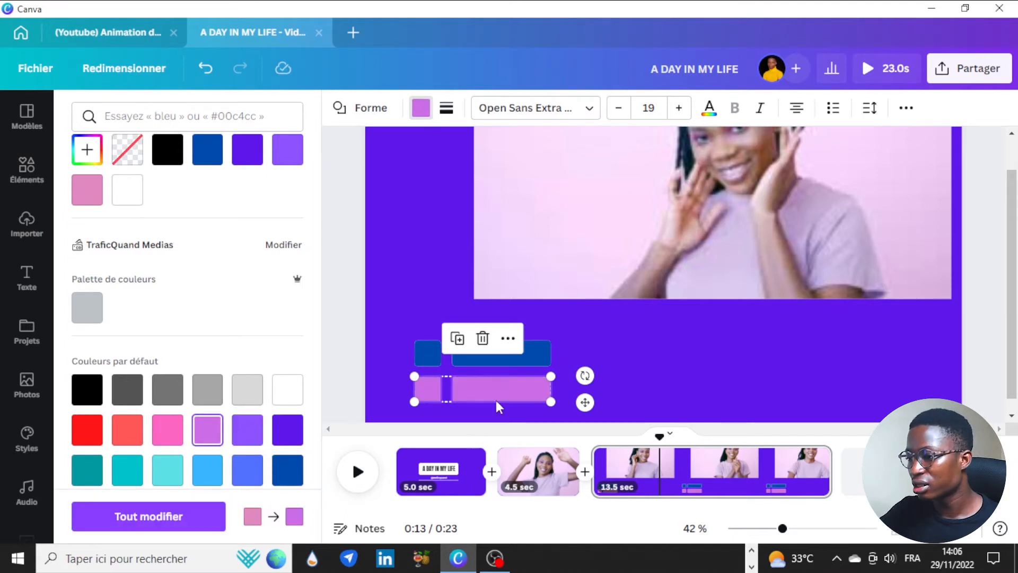
Step: Recolour the lower row's rear pink square and bar turquoise, restacking the light purple pair exactly over them
{"action": "left_click_drag", "start_coordinate": [505, 395], "coordinate": [551, 408]}
{"action": "left_click", "coordinate": [352, 382]}
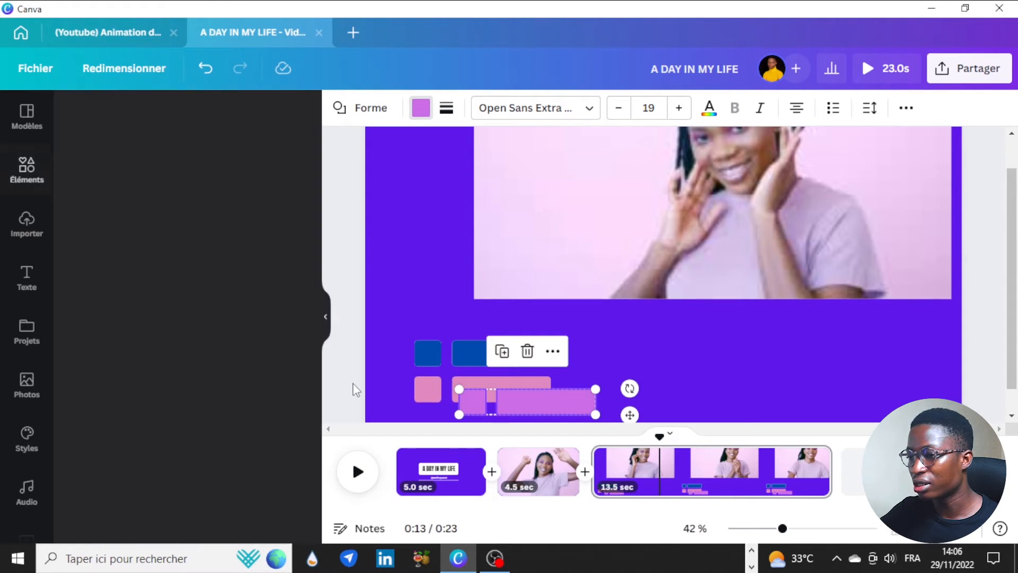
{"action": "left_click", "coordinate": [455, 381]}
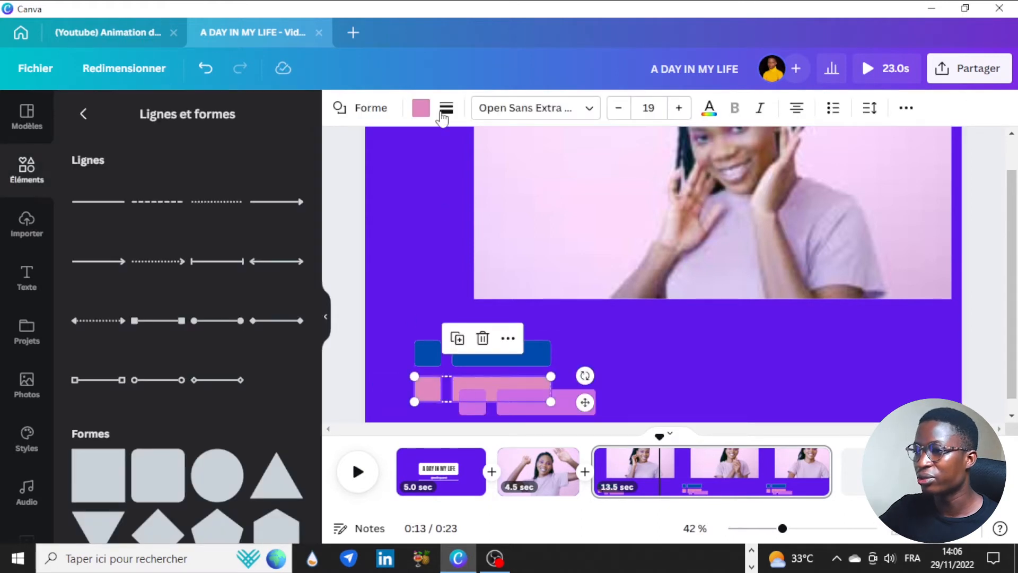
{"action": "left_click", "coordinate": [420, 108]}
{"action": "scroll", "coordinate": [223, 409], "scroll_direction": "down", "scroll_amount": 1}
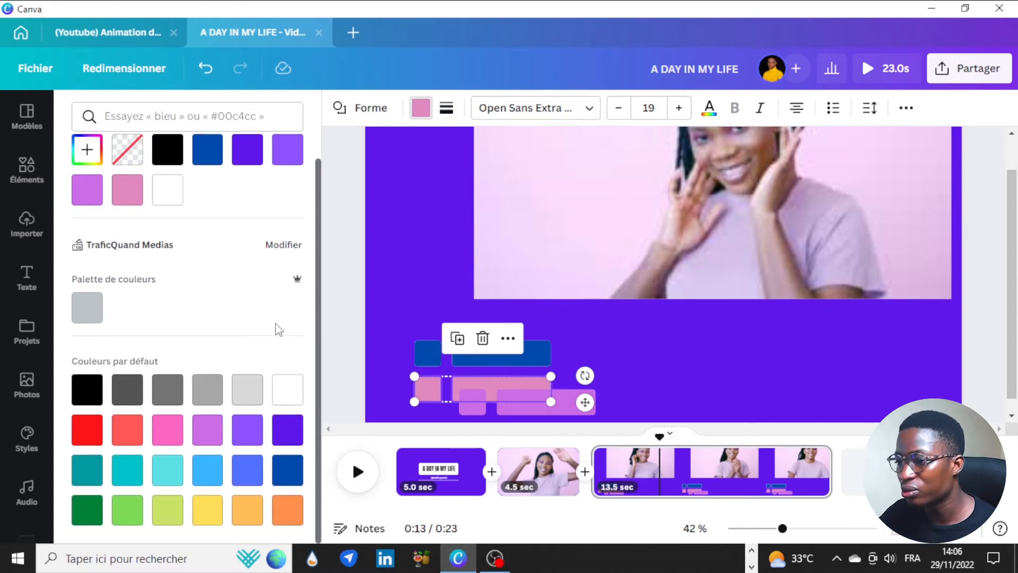
{"action": "left_click", "coordinate": [290, 396]}
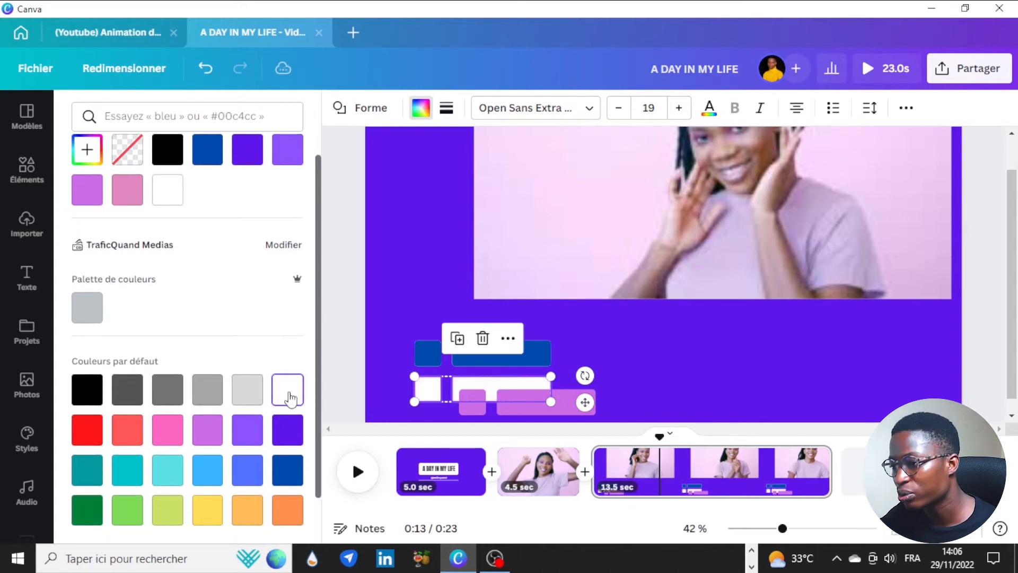
{"action": "left_click", "coordinate": [256, 480]}
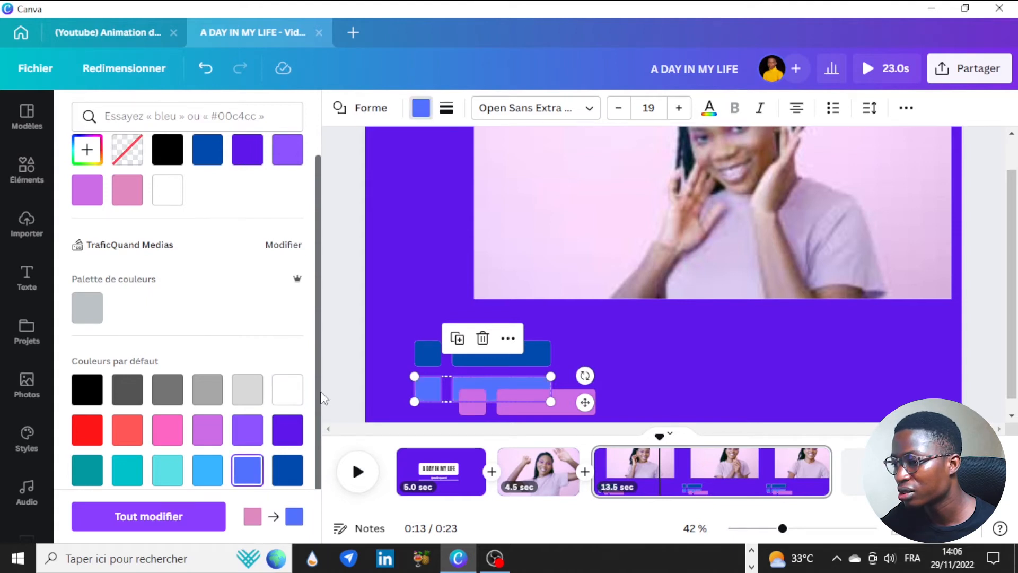
{"action": "left_click", "coordinate": [170, 472]}
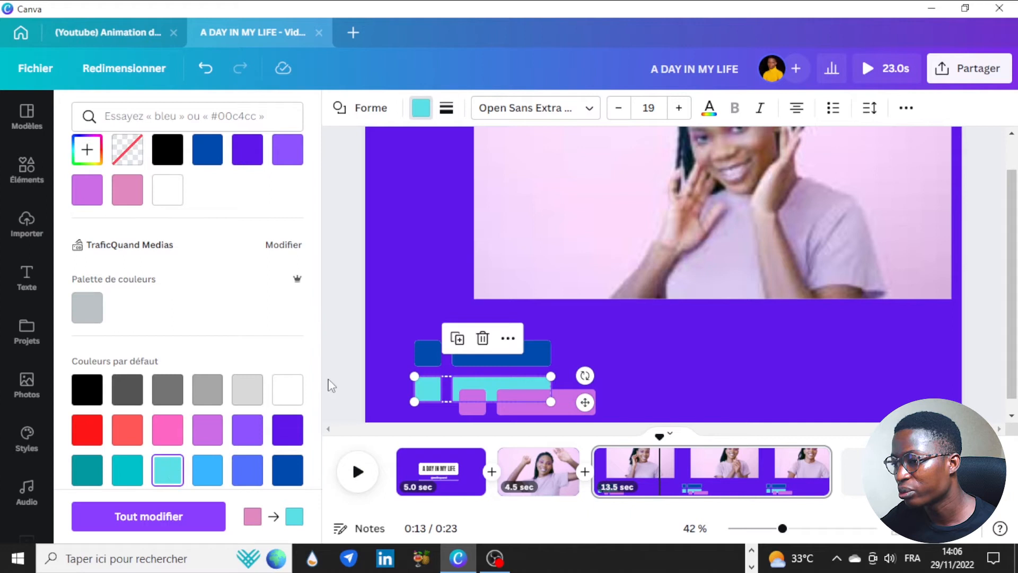
{"action": "left_click", "coordinate": [356, 376]}
{"action": "left_click_drag", "start_coordinate": [675, 422], "coordinate": [507, 395]}
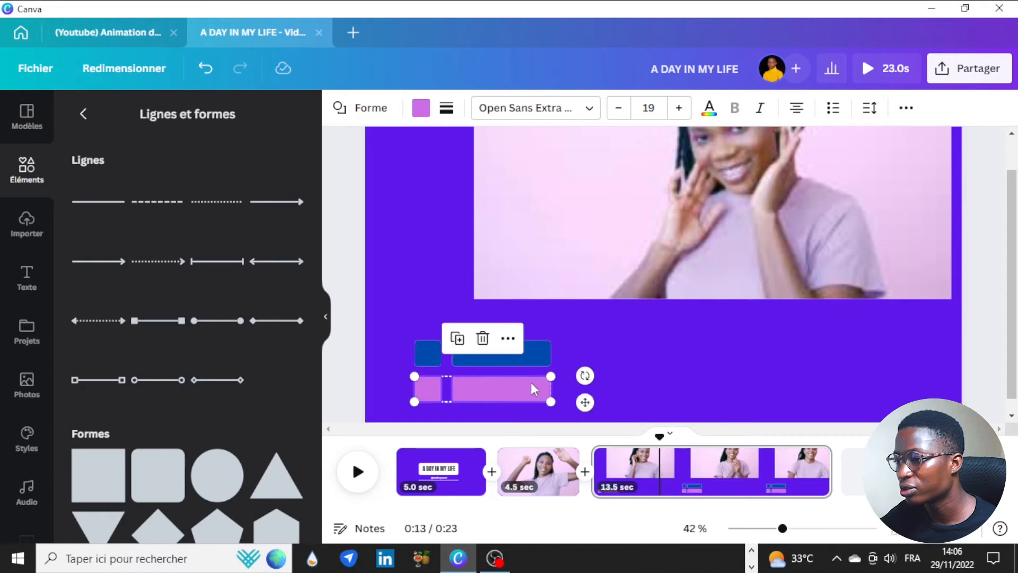
Step: Set the video as the page background again and move the playhead back to 0:12
{"action": "left_click", "coordinate": [642, 346]}
{"action": "left_click_drag", "start_coordinate": [584, 227], "coordinate": [560, 249]}
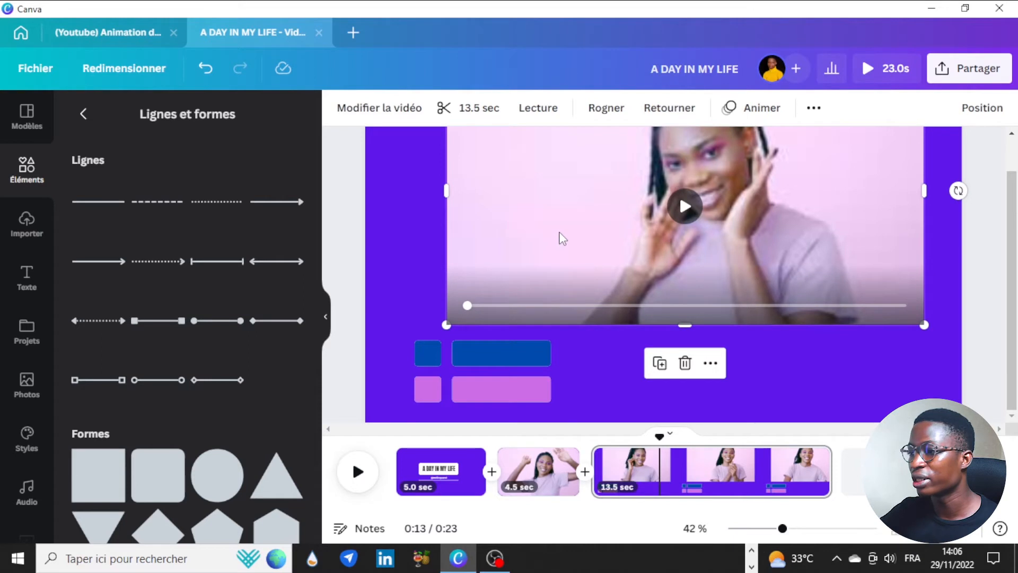
{"action": "right_click", "coordinate": [559, 234]}
{"action": "left_click", "coordinate": [642, 484]}
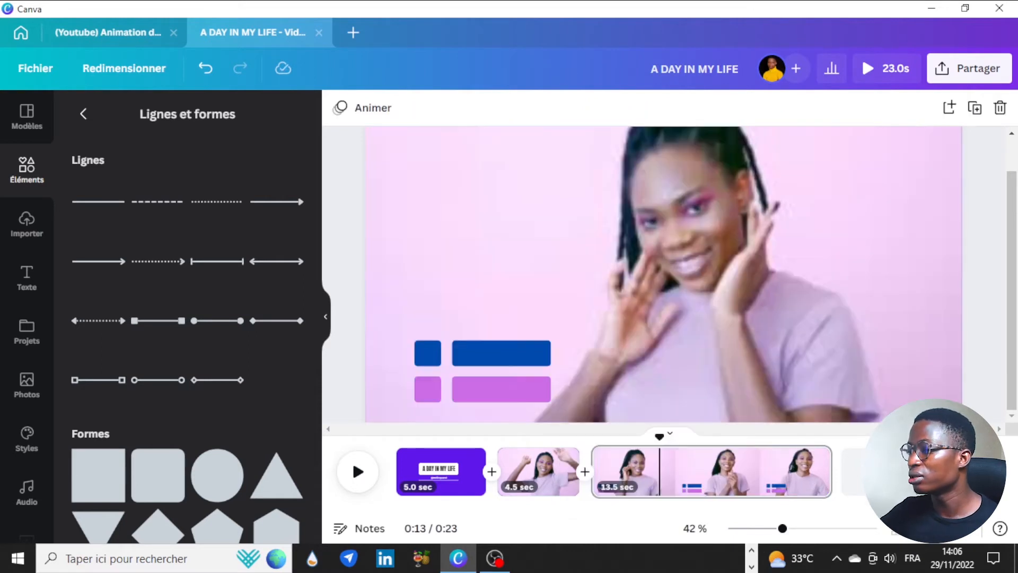
{"action": "left_click_drag", "start_coordinate": [650, 436], "coordinate": [642, 471]}
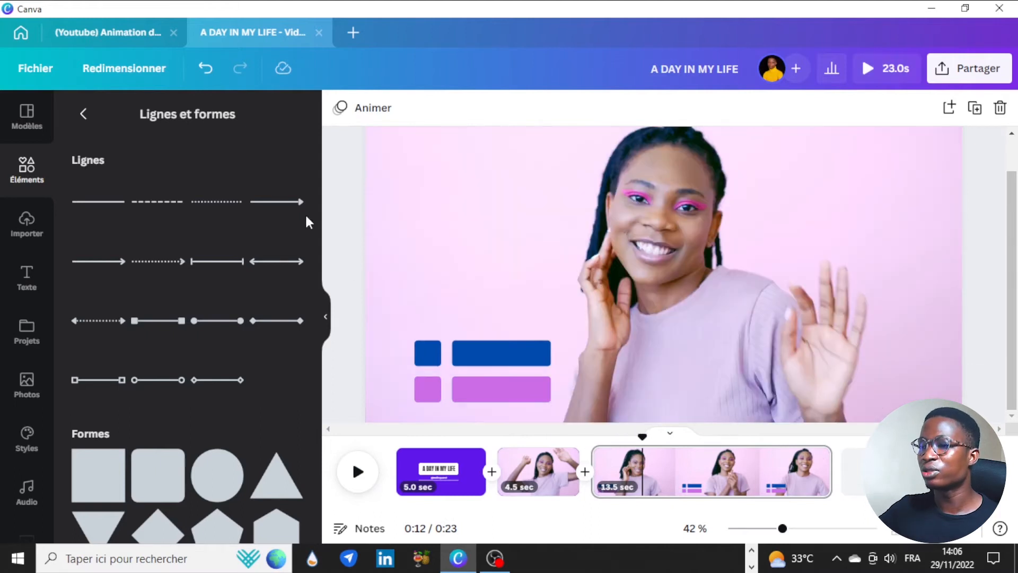
Step: Search the elements library for facebook and add the circular outlined Facebook icon to the page
{"action": "left_click", "coordinate": [27, 119]}
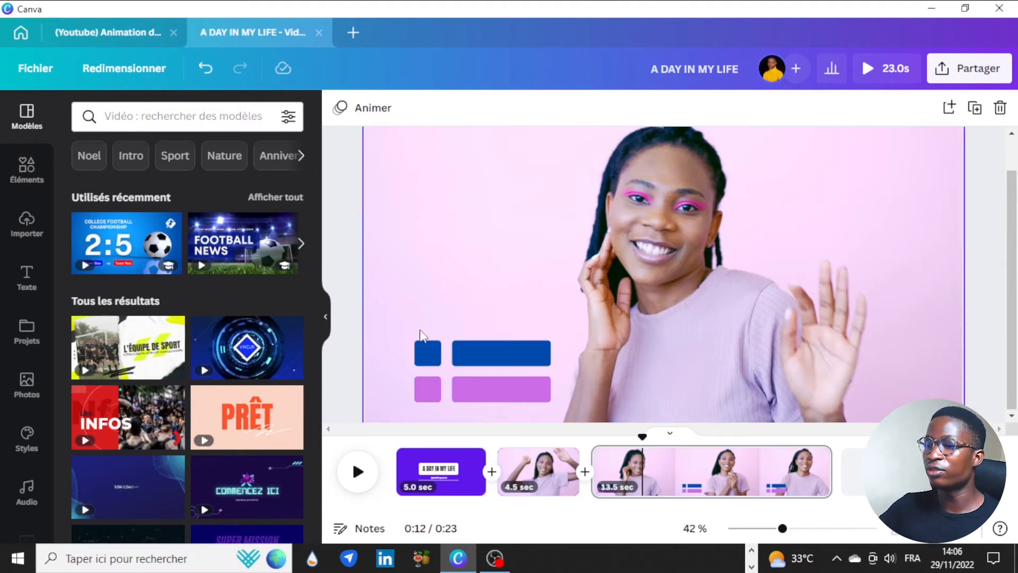
{"action": "left_click", "coordinate": [25, 164]}
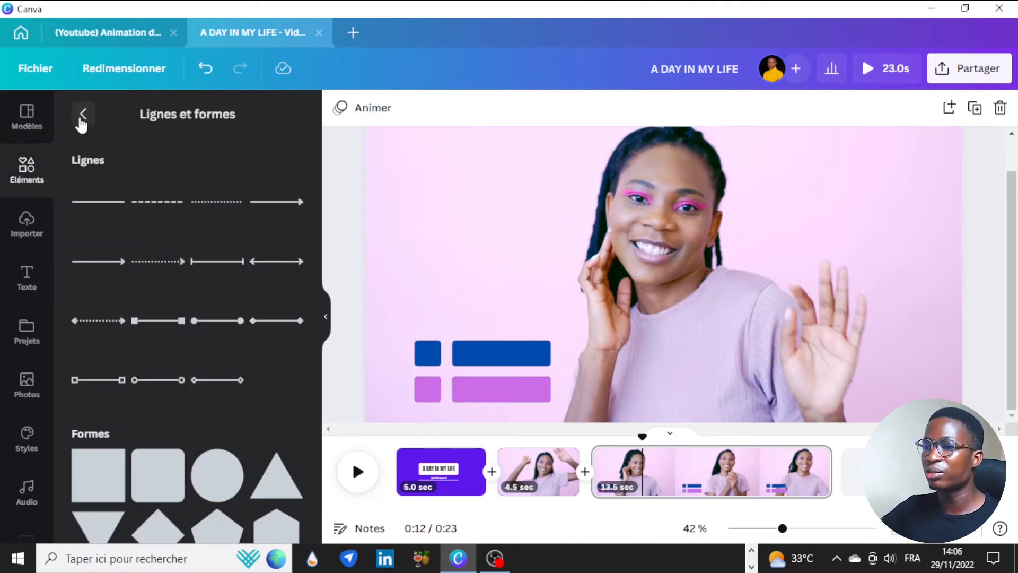
{"action": "left_click", "coordinate": [83, 114]}
{"action": "left_click", "coordinate": [137, 115]}
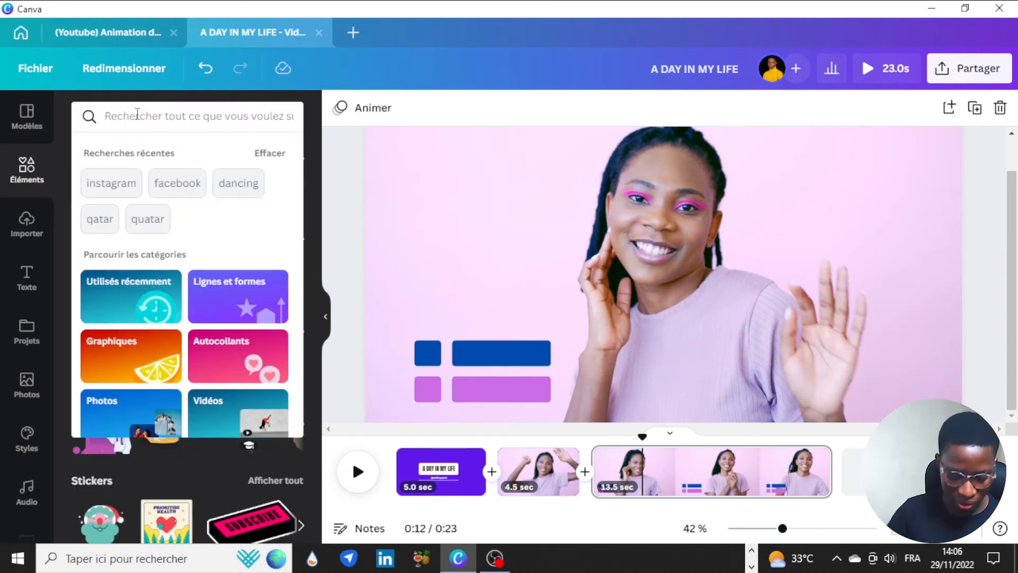
{"action": "type", "text": "facebook"}
{"action": "key", "text": "Return"}
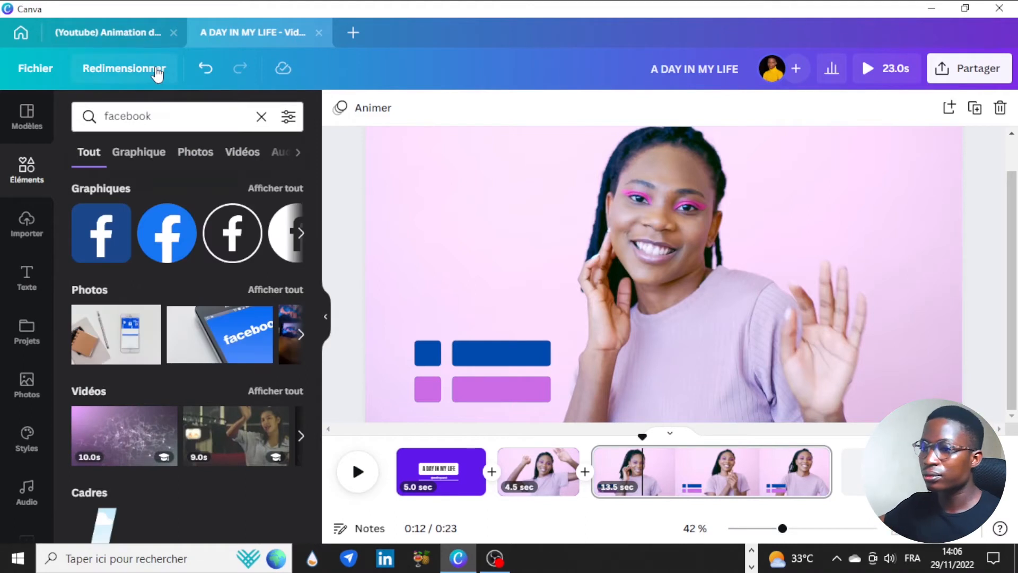
{"action": "left_click", "coordinate": [232, 233]}
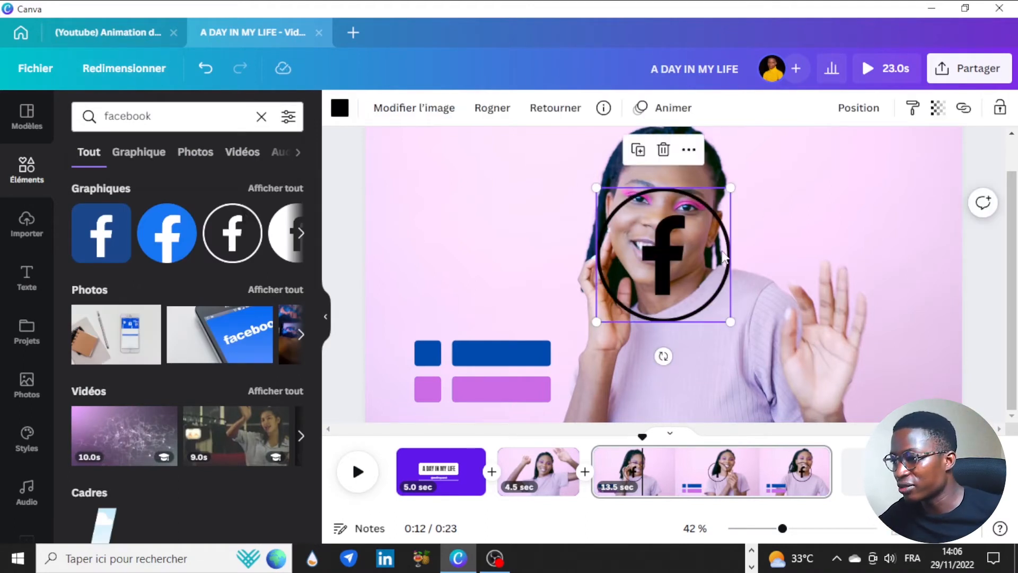
Step: Search the elements library for instagram and add the single-colour outlined Instagram icon to the page
{"action": "double_click", "coordinate": [161, 117]}
{"action": "type", "text": "in"}
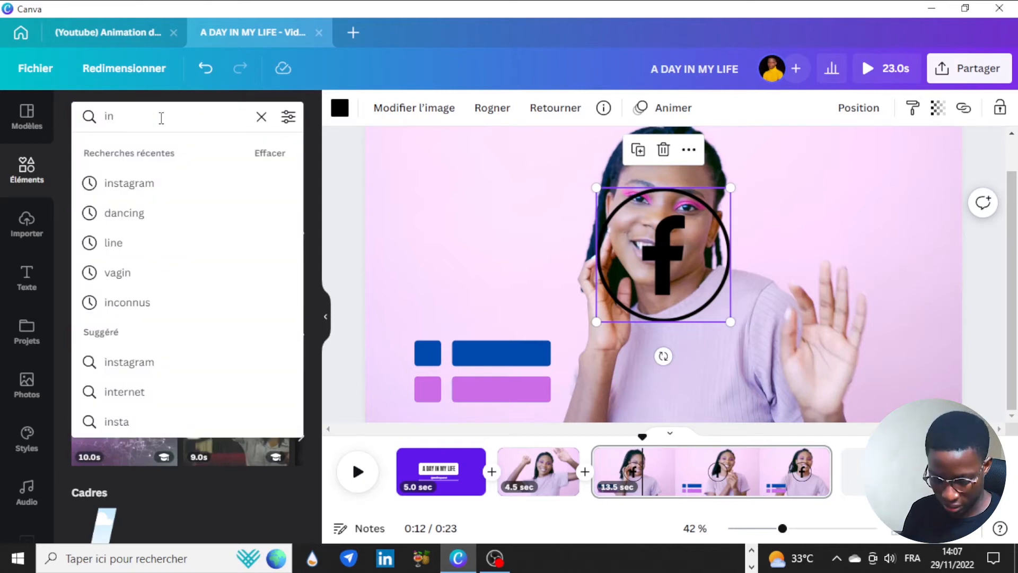
{"action": "left_click", "coordinate": [129, 183]}
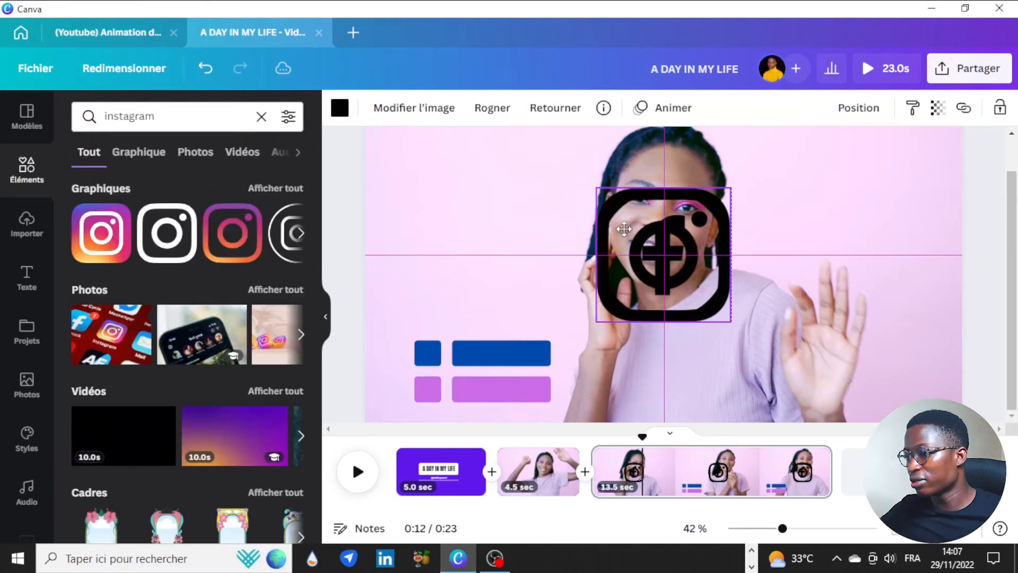
Step: Shrink both social icons and place Facebook on the dark blue square and Instagram on the light purple square
{"action": "left_click_drag", "start_coordinate": [645, 225], "coordinate": [742, 286]}
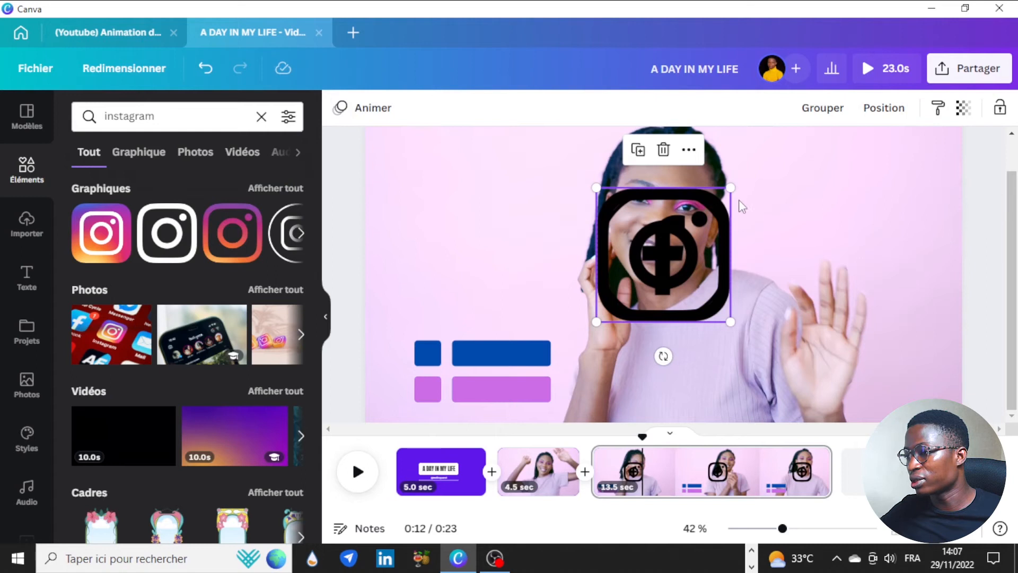
{"action": "left_click_drag", "start_coordinate": [728, 189], "coordinate": [428, 391]}
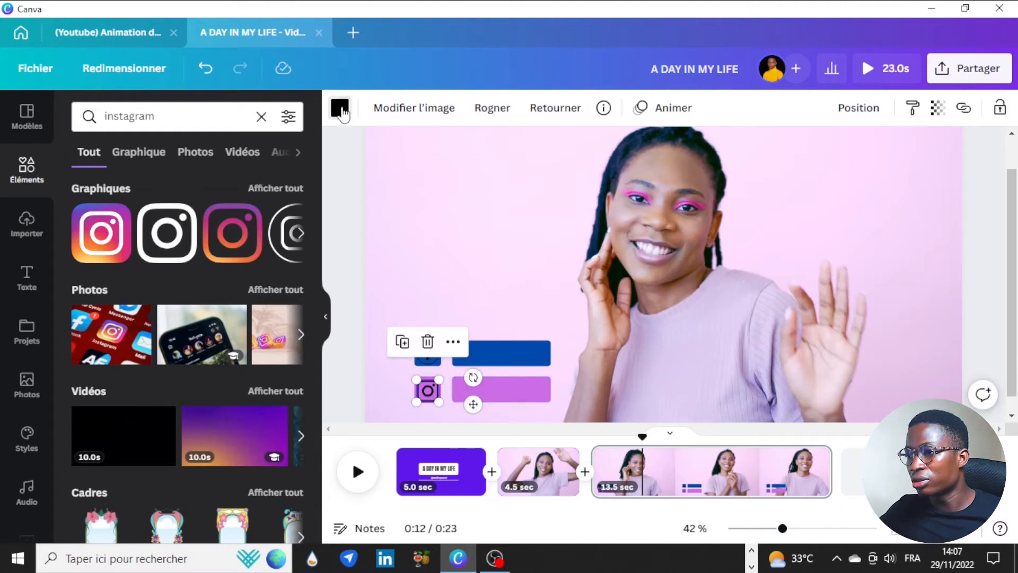
Step: Recolour the Instagram icon and the Facebook icon white
{"action": "left_click", "coordinate": [340, 108]}
{"action": "left_click", "coordinate": [207, 224]}
{"action": "left_click", "coordinate": [400, 231]}
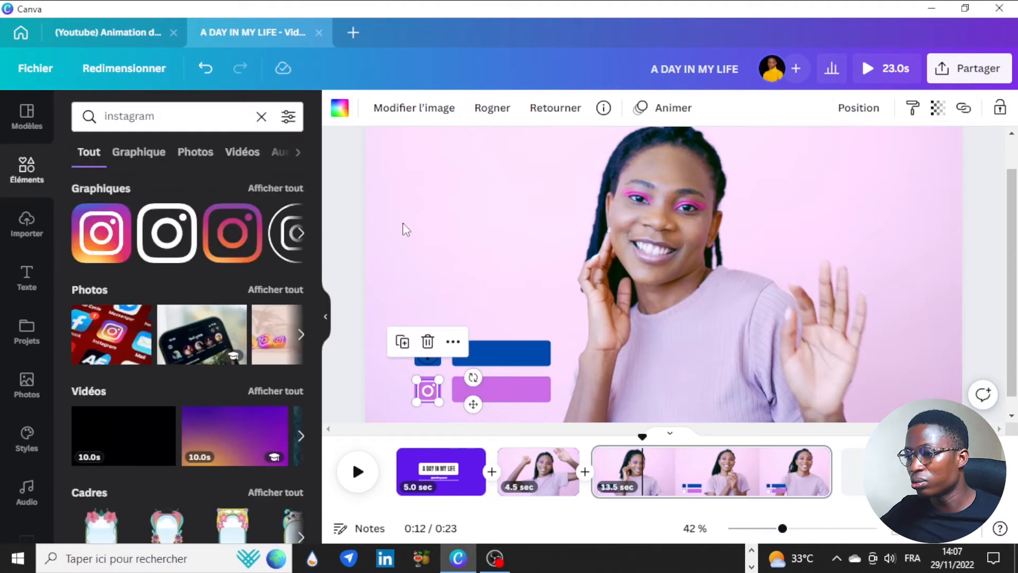
{"action": "left_click", "coordinate": [406, 230]}
{"action": "left_click", "coordinate": [439, 361]}
{"action": "left_click", "coordinate": [342, 113]}
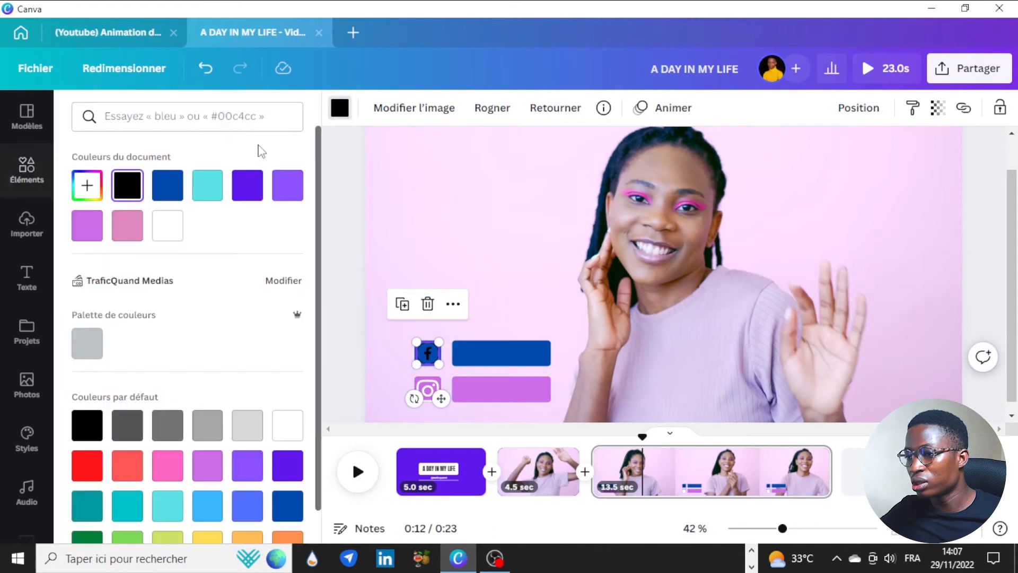
{"action": "left_click", "coordinate": [167, 225]}
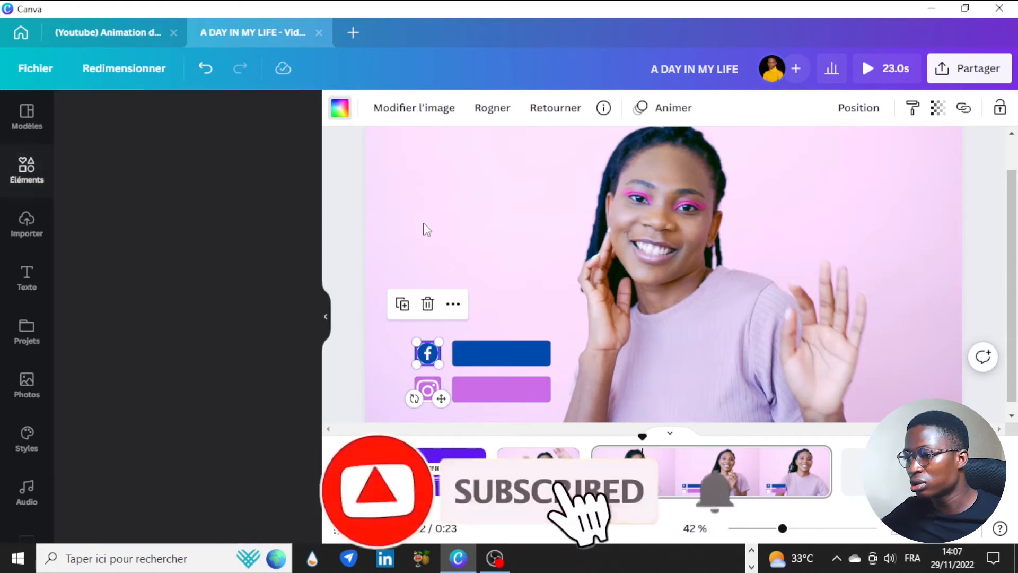
{"action": "double_click", "coordinate": [422, 225]}
{"action": "left_click", "coordinate": [358, 114]}
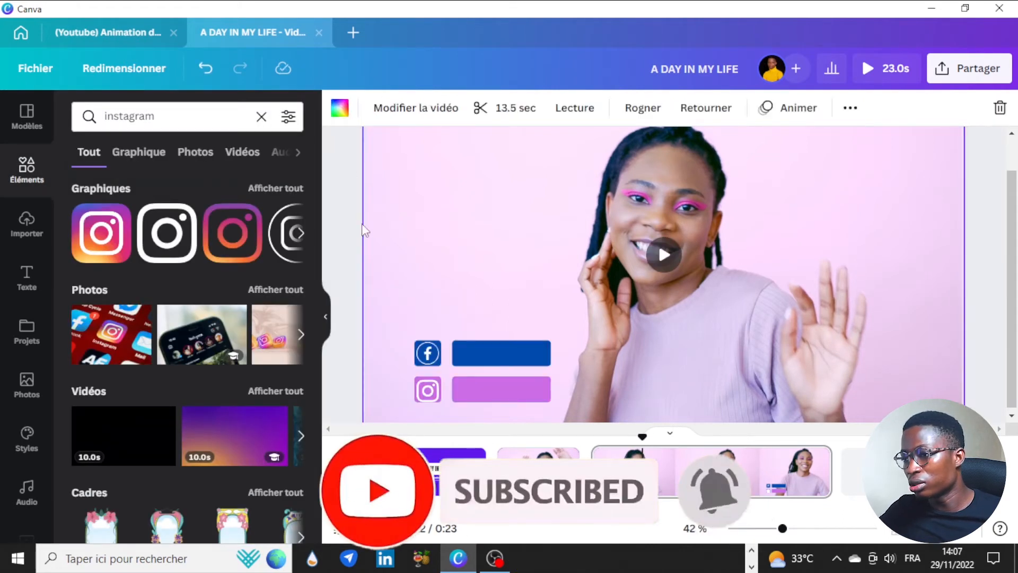
Step: Shrink the Facebook icon slightly and centre both icons within their coloured squares
{"action": "left_click", "coordinate": [425, 357]}
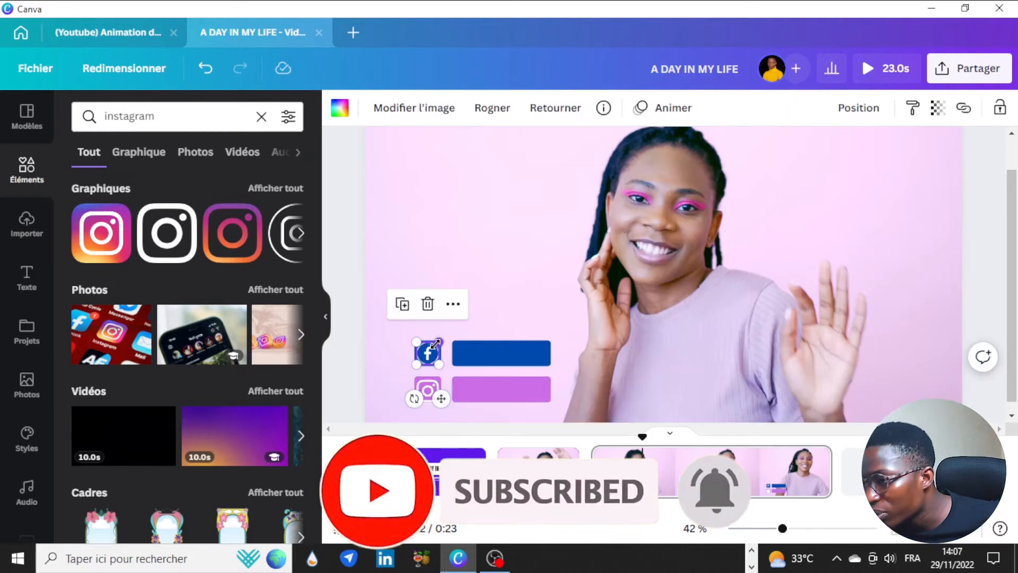
{"action": "left_click_drag", "start_coordinate": [425, 359], "coordinate": [427, 357]}
{"action": "left_click_drag", "start_coordinate": [427, 388], "coordinate": [428, 386]}
{"action": "left_click", "coordinate": [435, 262]}
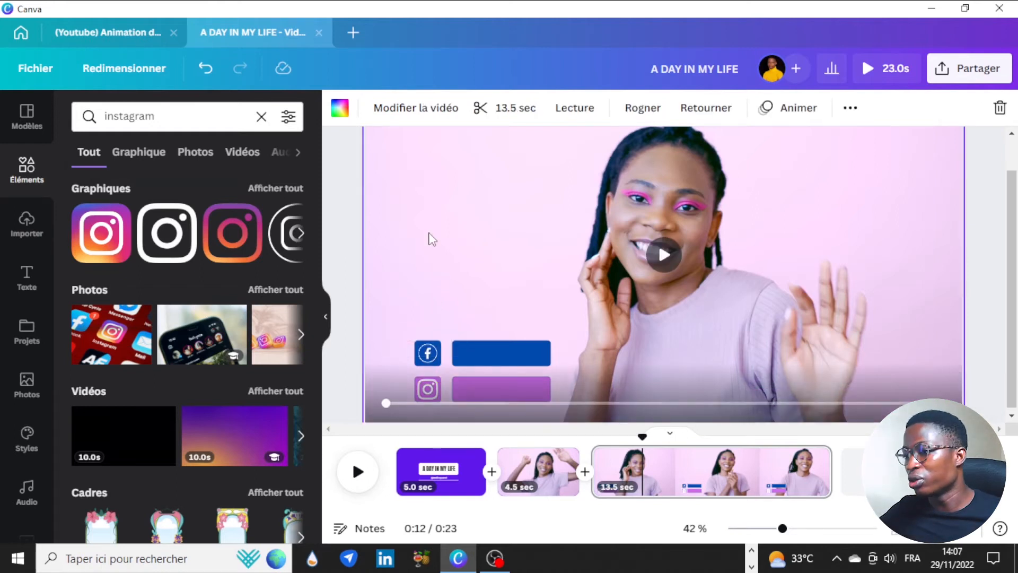
{"action": "left_click", "coordinate": [979, 213]}
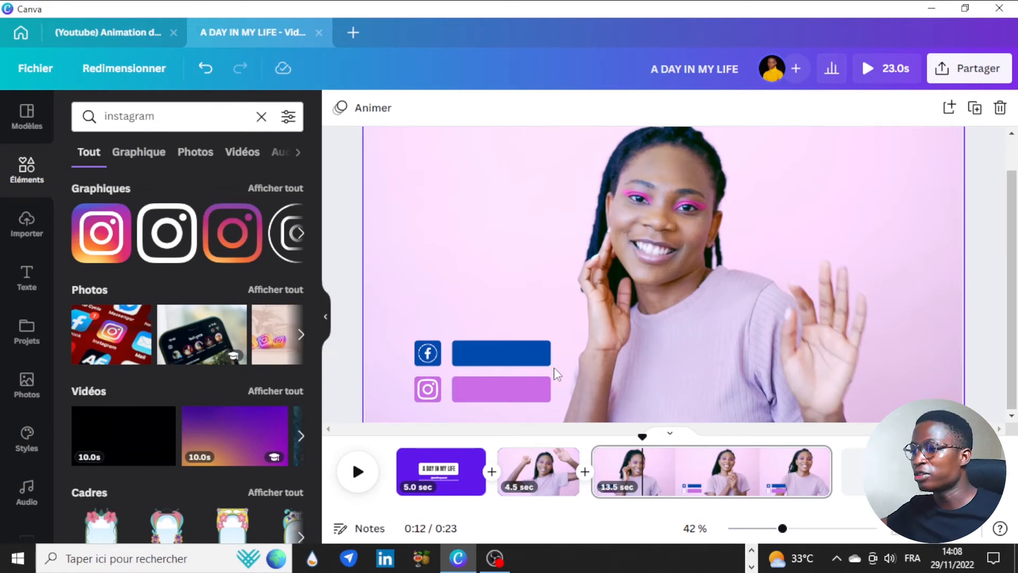
Step: Add a text box enlarged to font size 39,9 and set its font to Montserrat Classic
{"action": "key", "text": "t"}
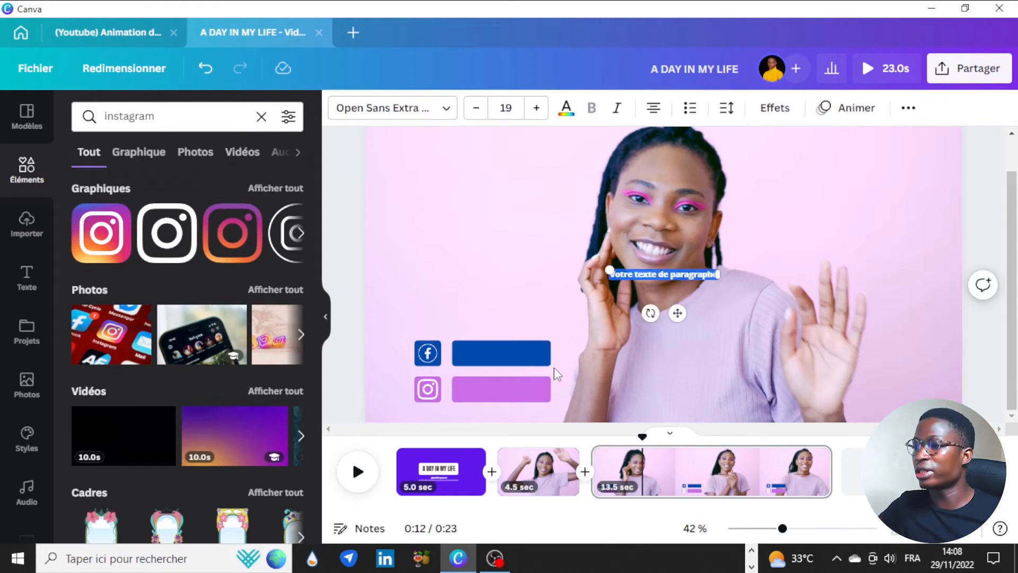
{"action": "left_click_drag", "start_coordinate": [609, 270], "coordinate": [491, 260]}
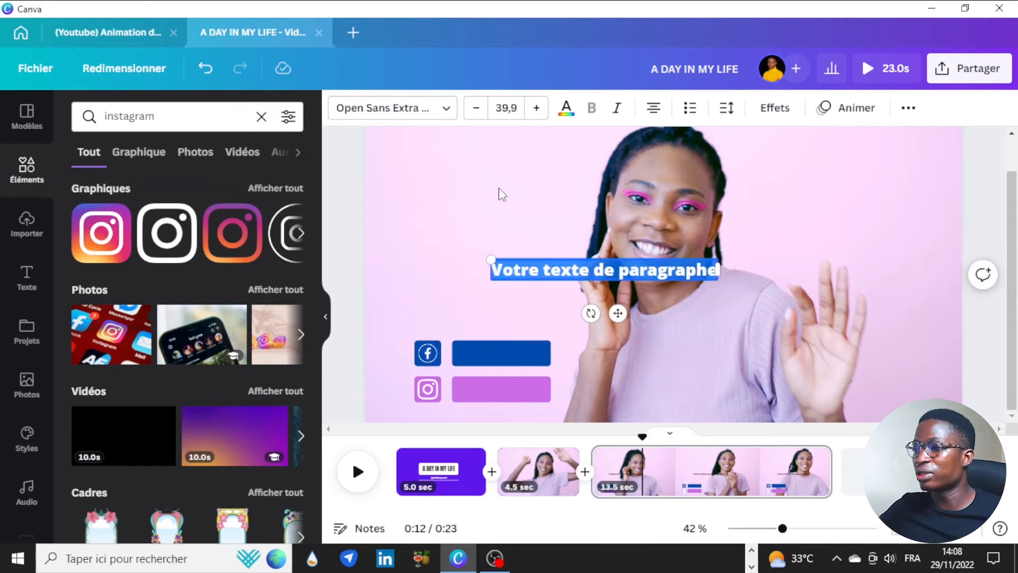
{"action": "left_click", "coordinate": [387, 112]}
{"action": "double_click", "coordinate": [137, 116]}
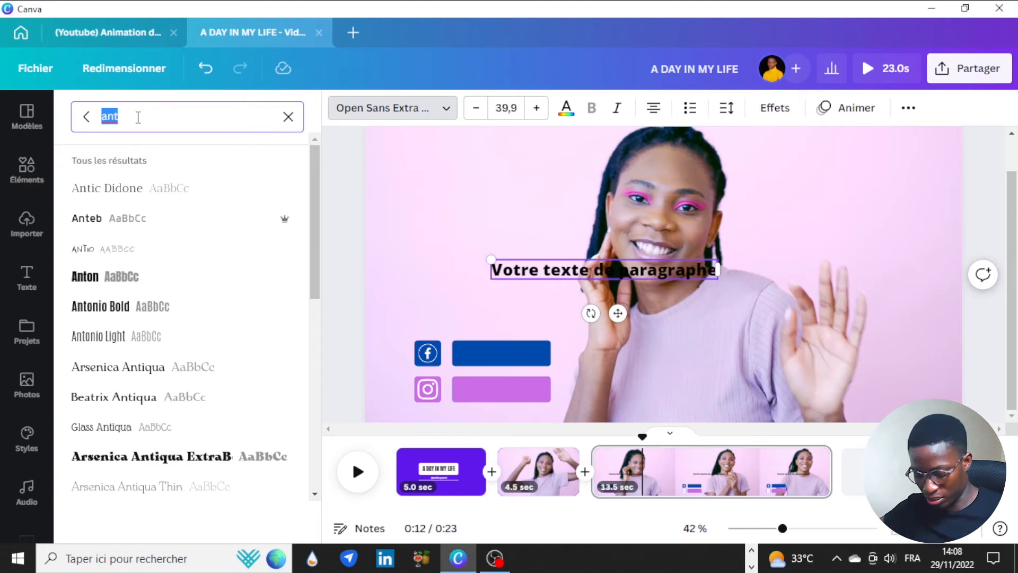
{"action": "type", "text": "mont"}
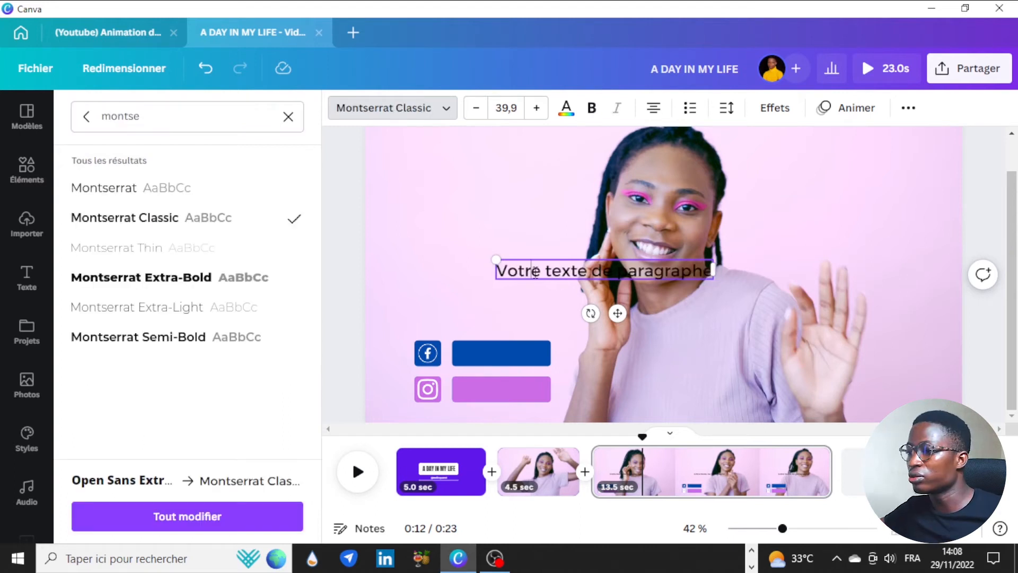
{"action": "triple_click", "coordinate": [535, 272]}
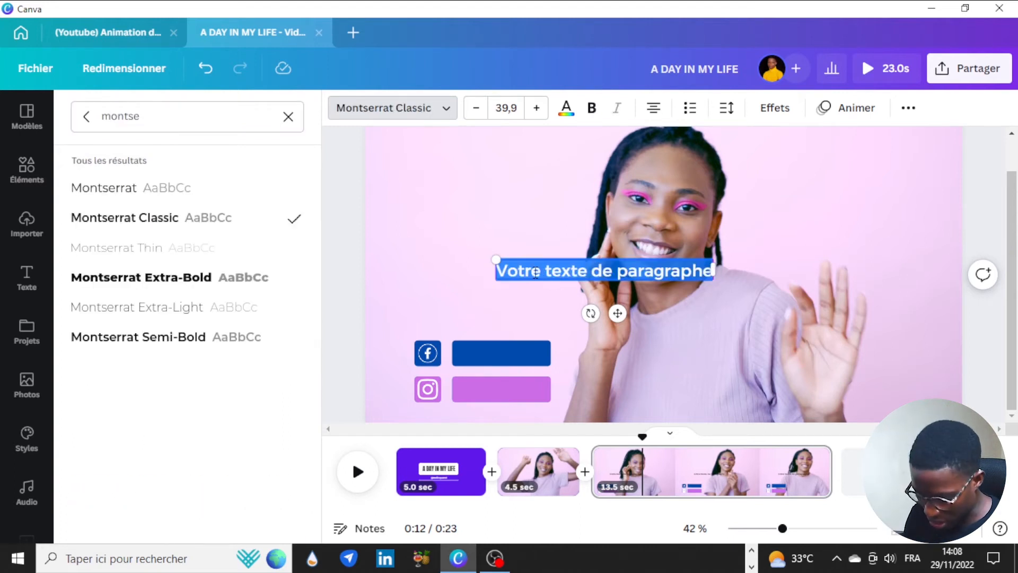
{"action": "key", "text": "BackSpace"}
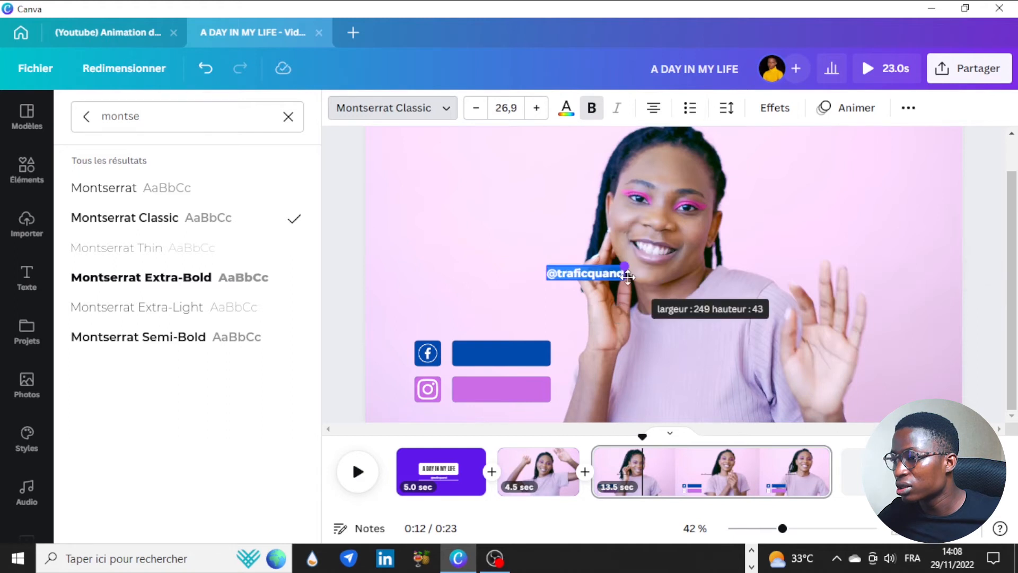
{"action": "left_click", "coordinate": [565, 108]}
Step: Scale the handle text to size 30,1 and centre it on the dark blue bar
{"action": "left_click_drag", "start_coordinate": [603, 313], "coordinate": [526, 386]}
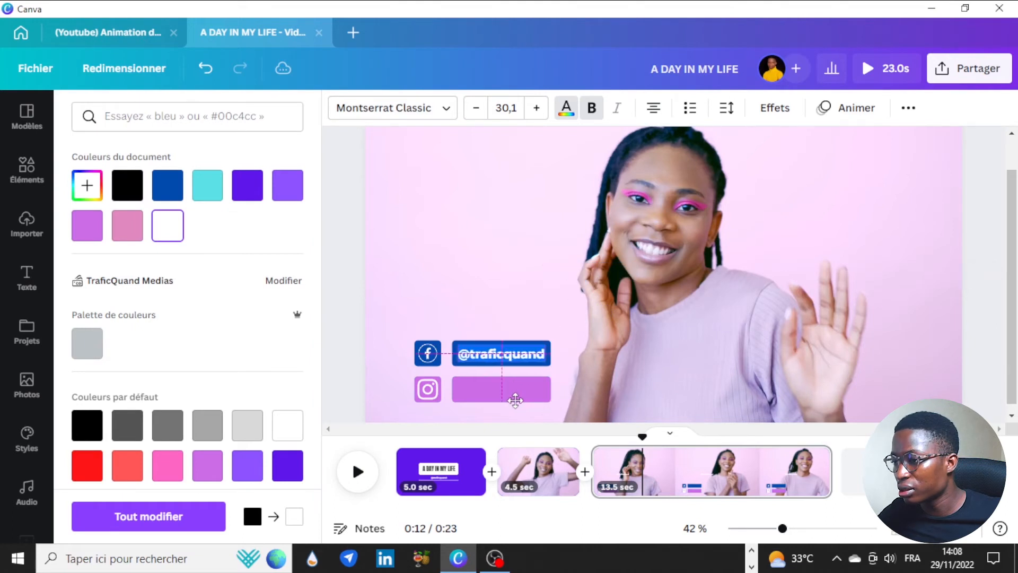
{"action": "left_click", "coordinate": [505, 313]}
{"action": "left_click", "coordinate": [506, 324]}
{"action": "left_click", "coordinate": [505, 356]}
{"action": "key", "text": "ctrl+d"}
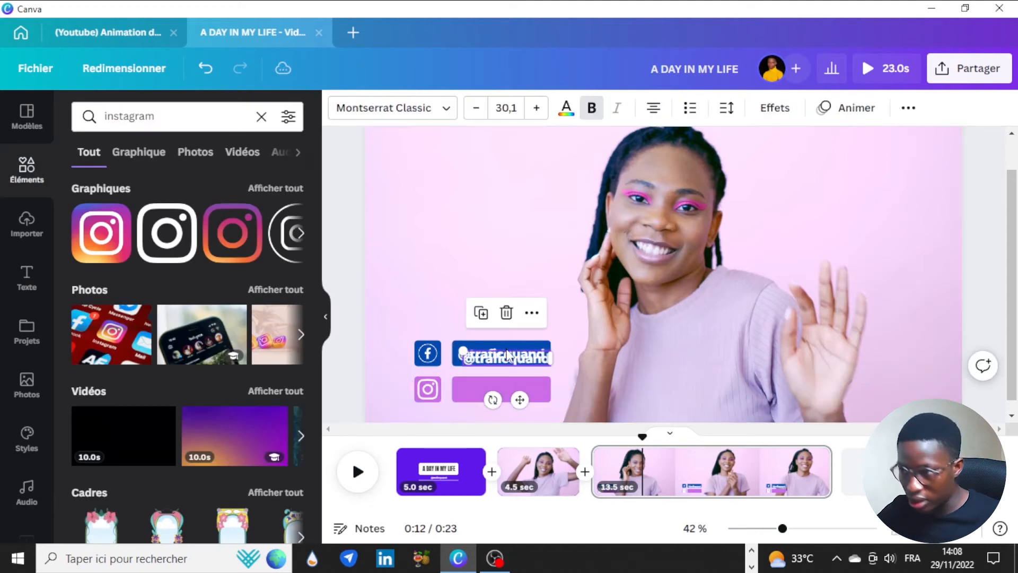
{"action": "left_click_drag", "start_coordinate": [520, 395], "coordinate": [514, 423]}
{"action": "left_click", "coordinate": [517, 318]}
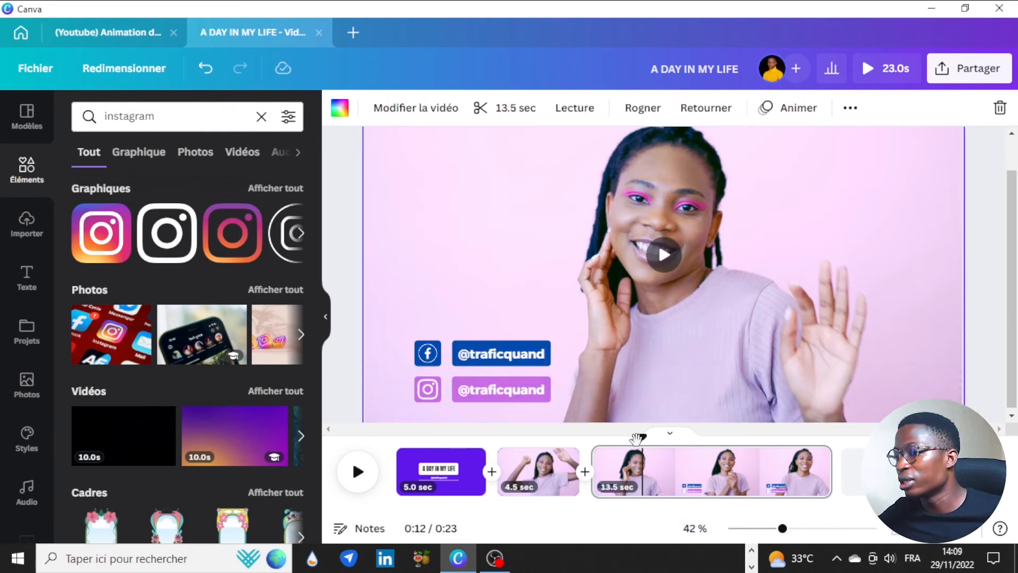
Step: Play back the handle titles from 0:07 in the second clip and pause once both handles are on screen
{"action": "left_click_drag", "start_coordinate": [524, 441], "coordinate": [536, 442]}
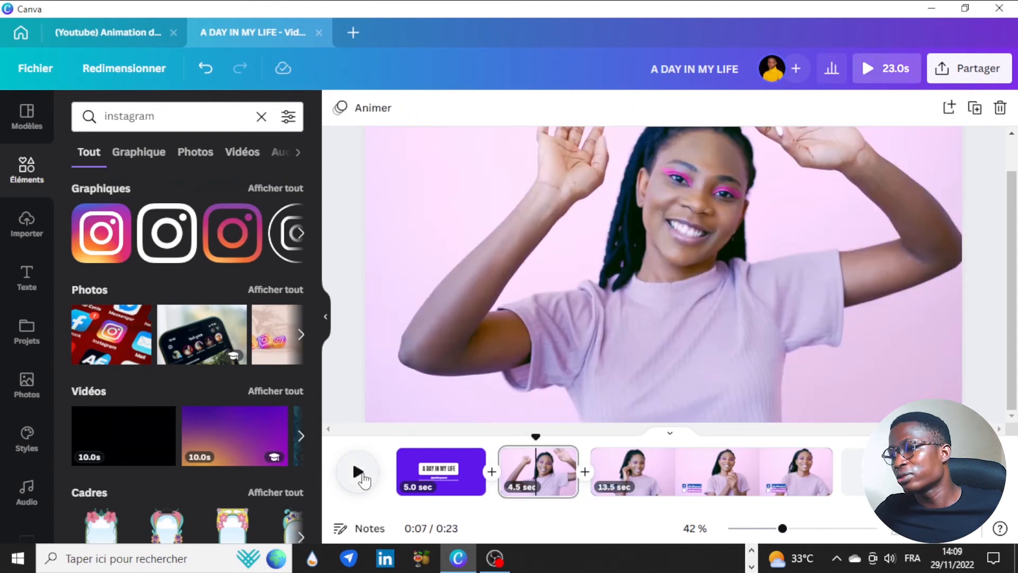
{"action": "left_click", "coordinate": [362, 476]}
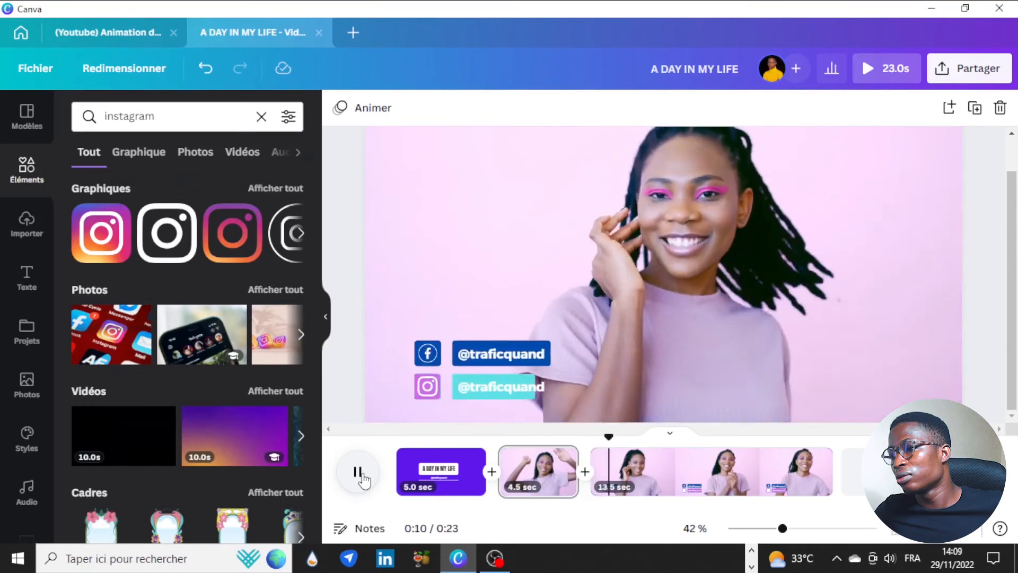
{"action": "left_click", "coordinate": [364, 480]}
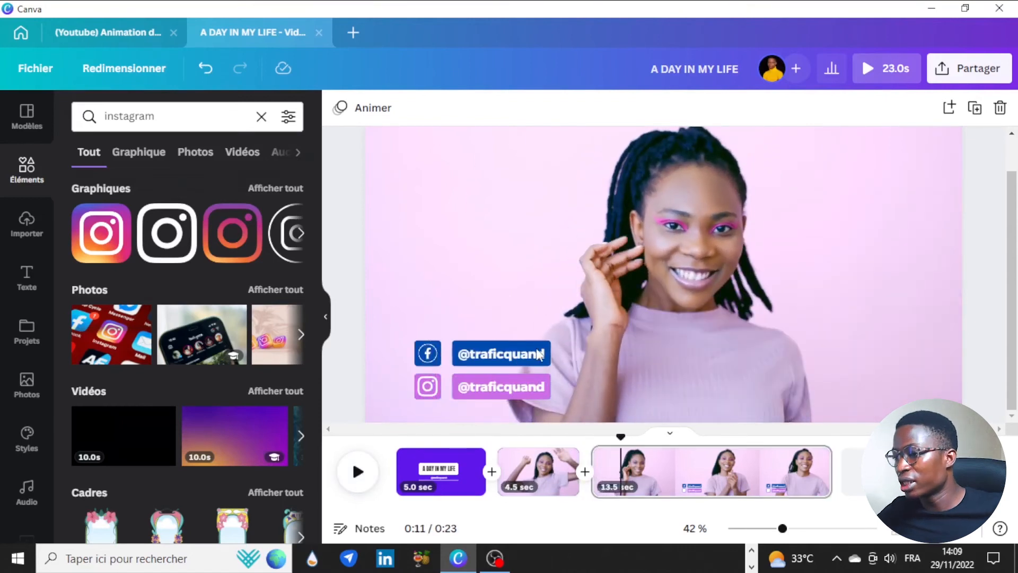
{"action": "left_click", "coordinate": [520, 360]}
{"action": "left_click", "coordinate": [518, 386]}
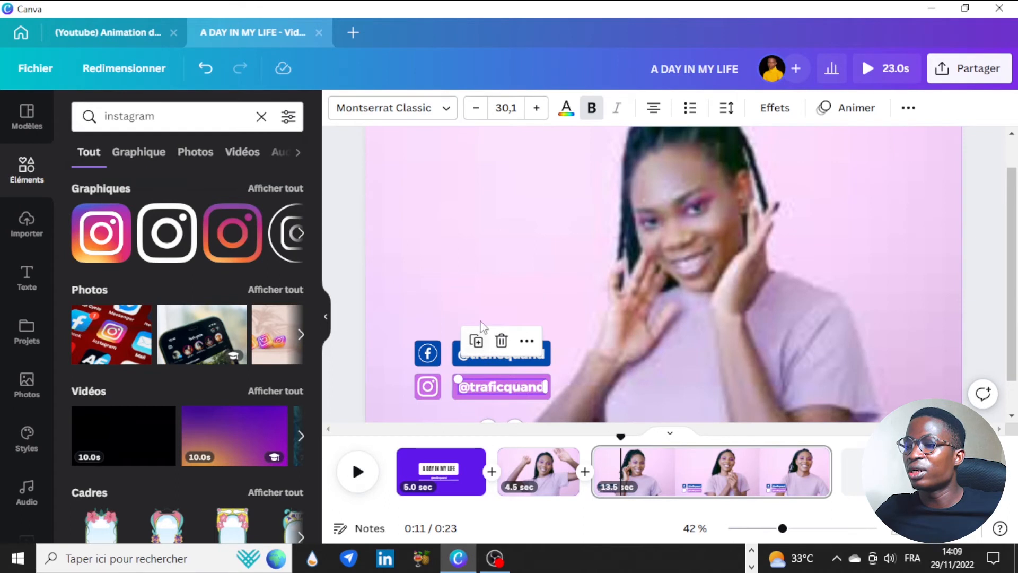
{"action": "left_click", "coordinate": [436, 377]}
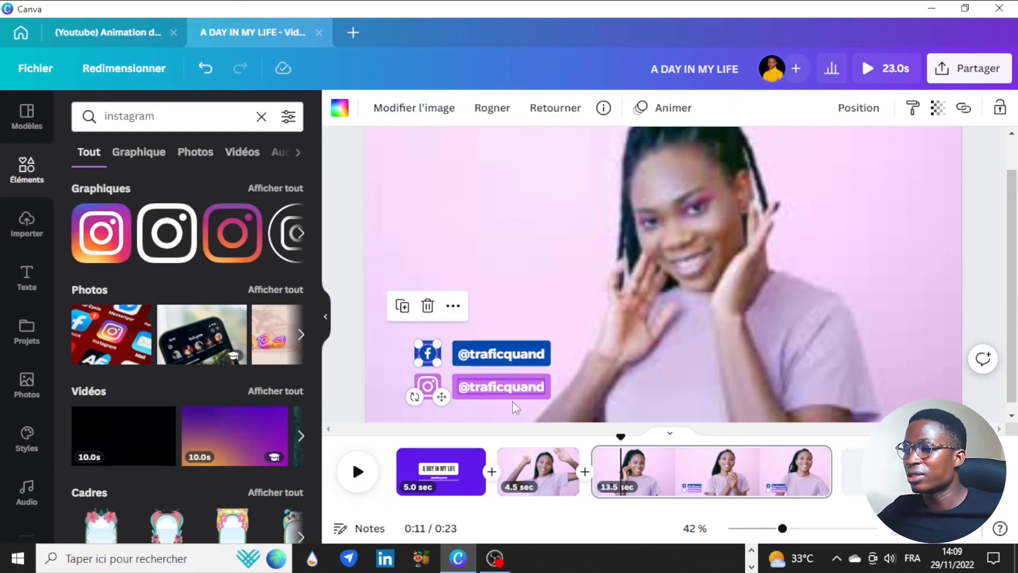
{"action": "left_click", "coordinate": [504, 359]}
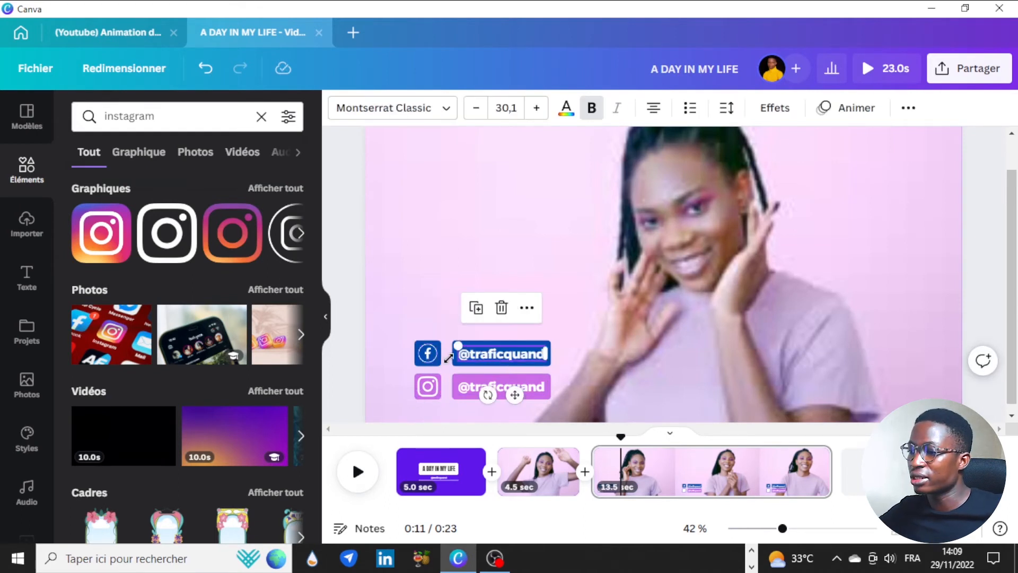
{"action": "left_click", "coordinate": [432, 355]}
Step: Animate the Instagram icon with the Apparition effect on entrance, with its angle pointing right
{"action": "left_click", "coordinate": [432, 386]}
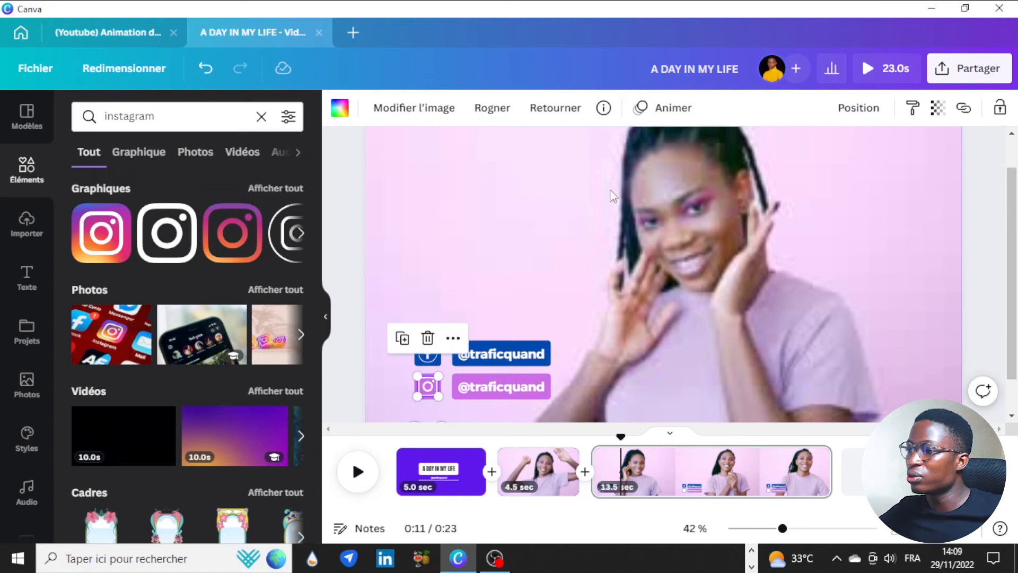
{"action": "left_click", "coordinate": [678, 108]}
{"action": "scroll", "coordinate": [120, 234], "scroll_direction": "down", "scroll_amount": 3}
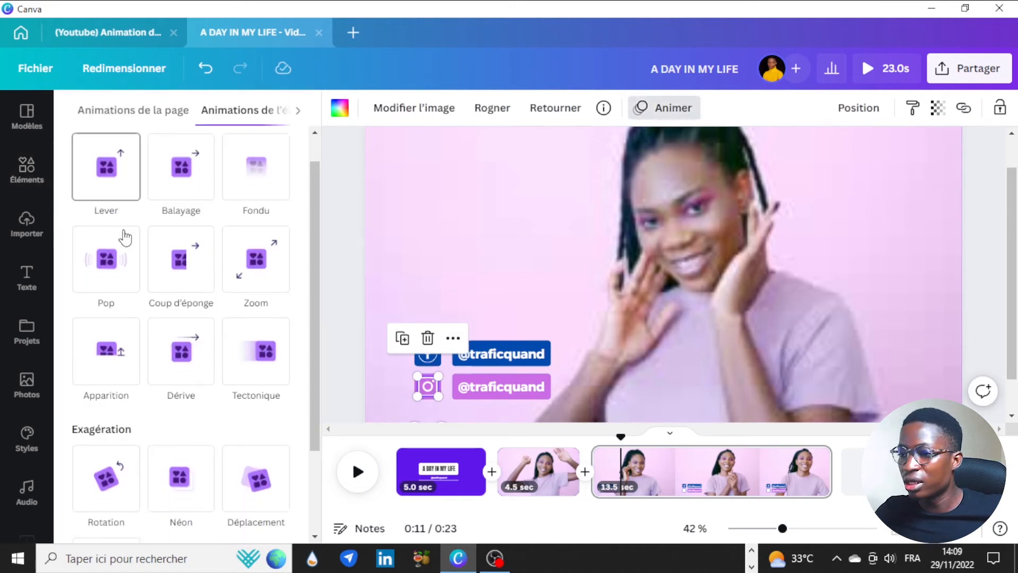
{"action": "left_click", "coordinate": [118, 245]}
{"action": "scroll", "coordinate": [119, 245], "scroll_direction": "down", "scroll_amount": 1}
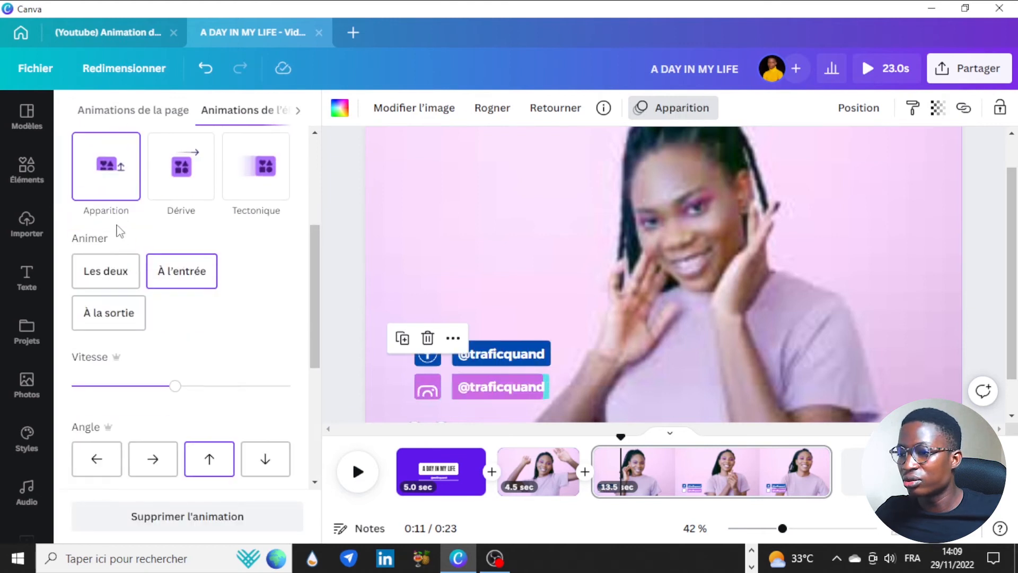
{"action": "left_click", "coordinate": [152, 469]}
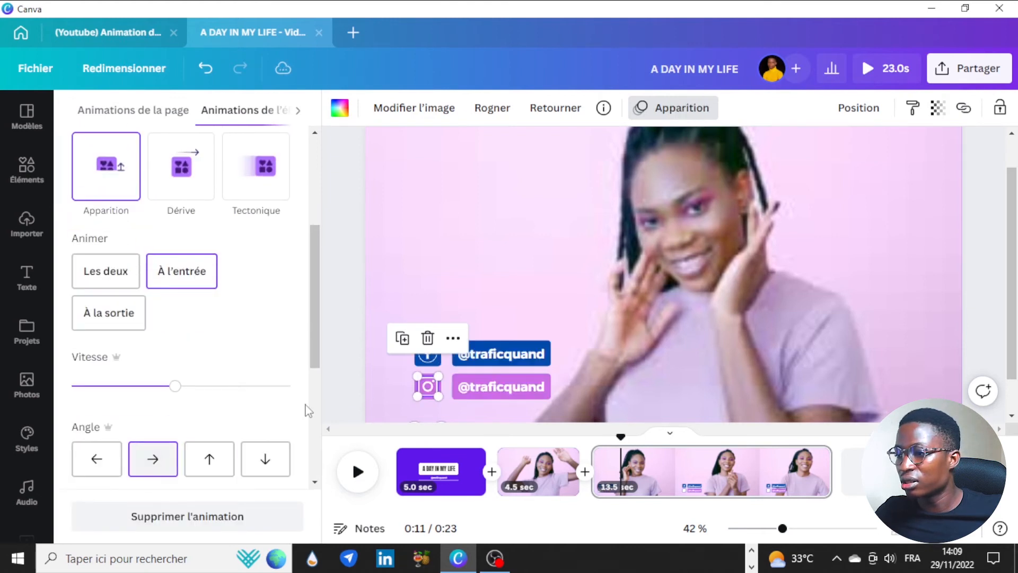
Step: Animate the Facebook icon with the Apparition effect on entrance, with its angle pointing right
{"action": "left_click", "coordinate": [427, 358]}
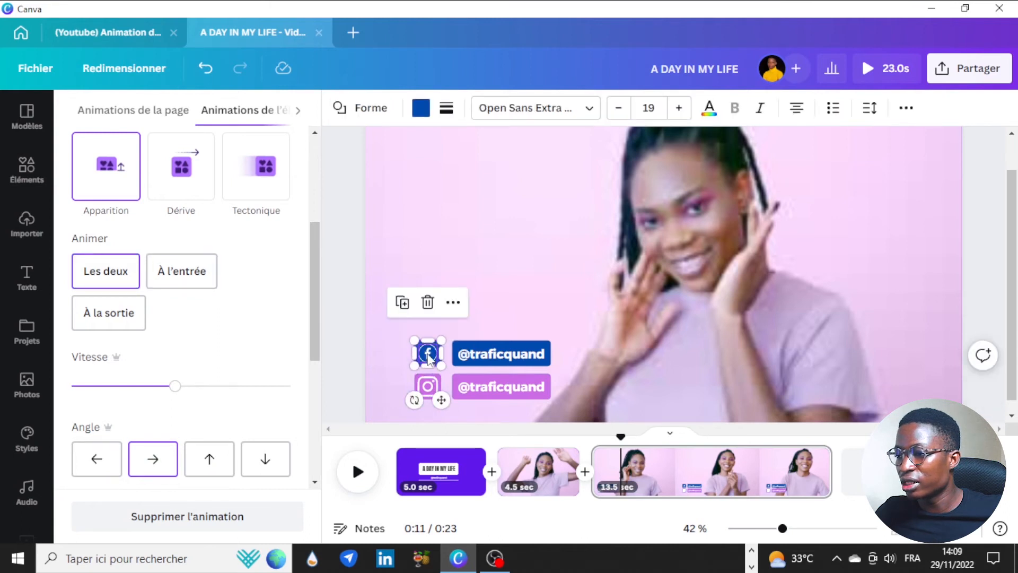
{"action": "left_click", "coordinate": [428, 359]}
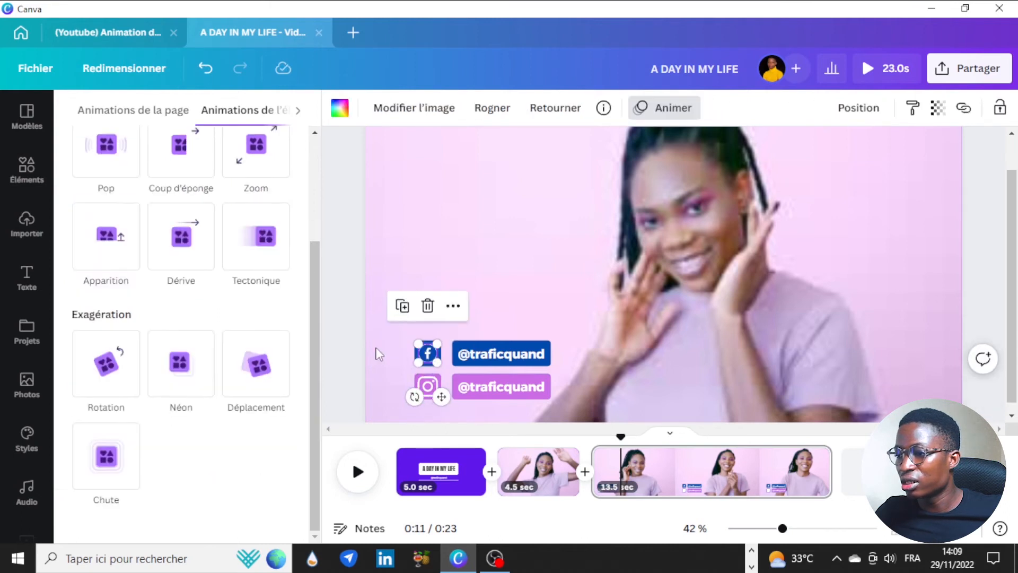
{"action": "left_click", "coordinate": [120, 267]}
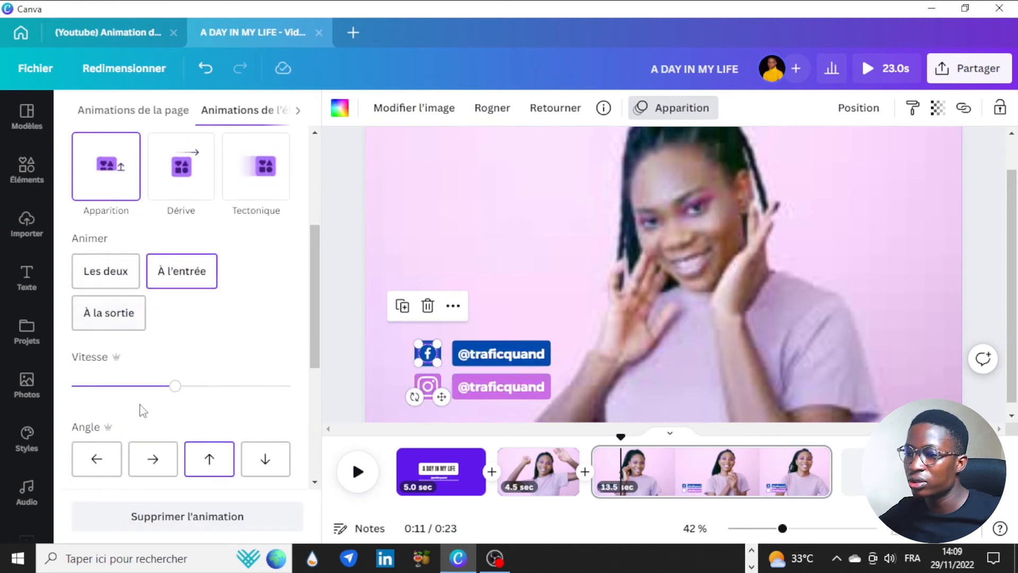
{"action": "left_click", "coordinate": [149, 456]}
{"action": "left_click", "coordinate": [494, 359]}
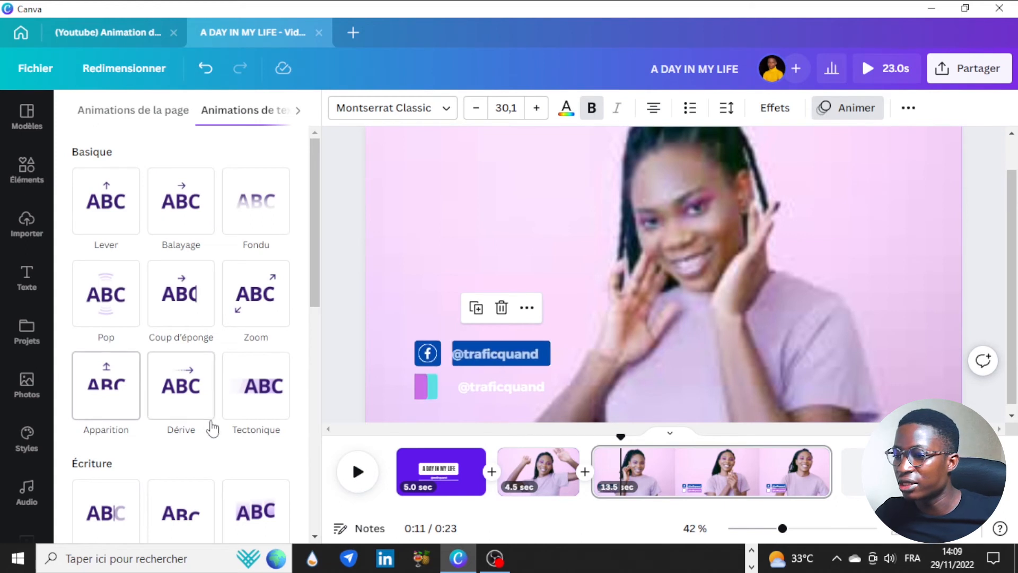
{"action": "scroll", "coordinate": [203, 312], "scroll_direction": "down", "scroll_amount": 5}
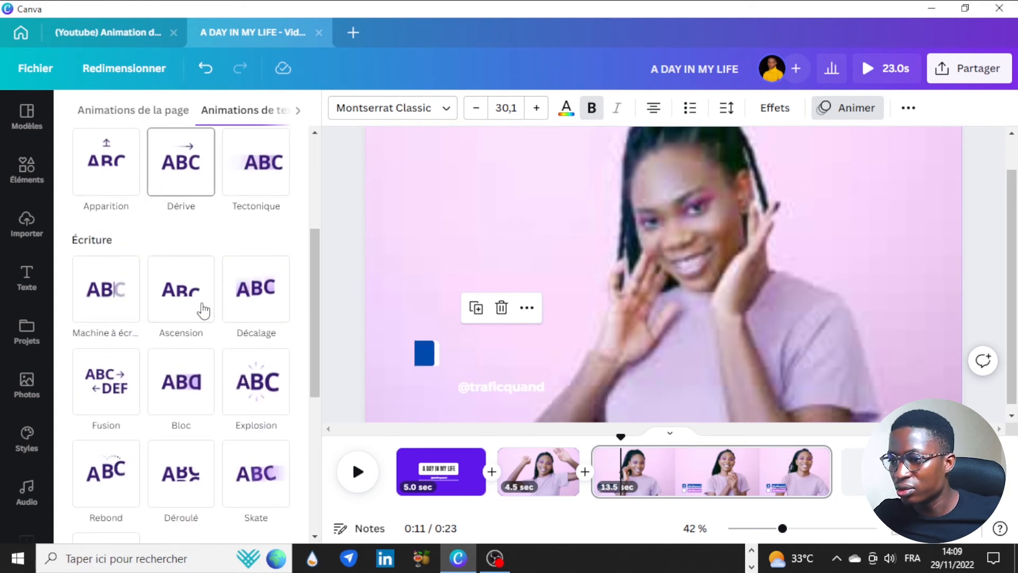
{"action": "left_click", "coordinate": [155, 231]}
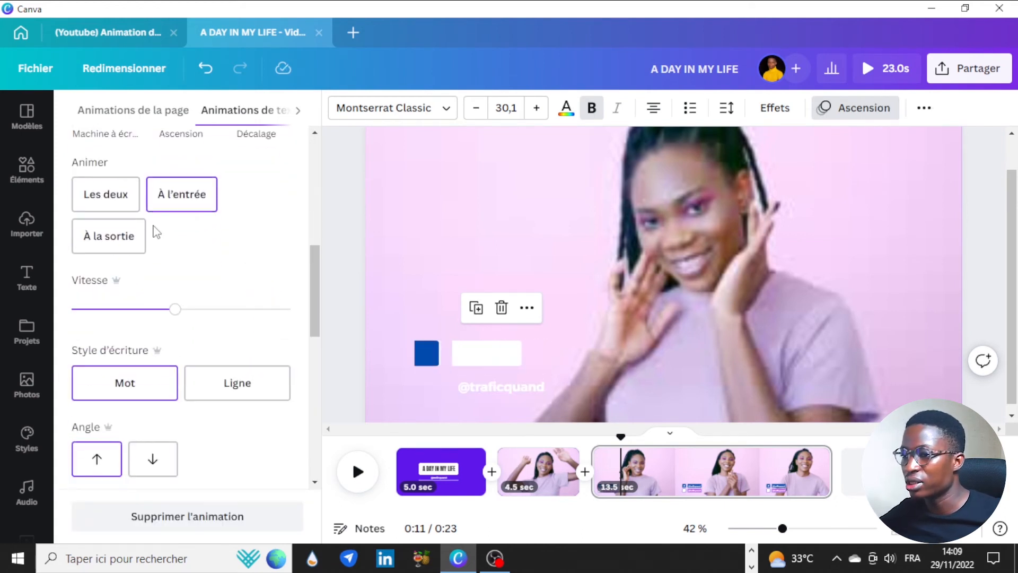
{"action": "left_click", "coordinate": [123, 199]}
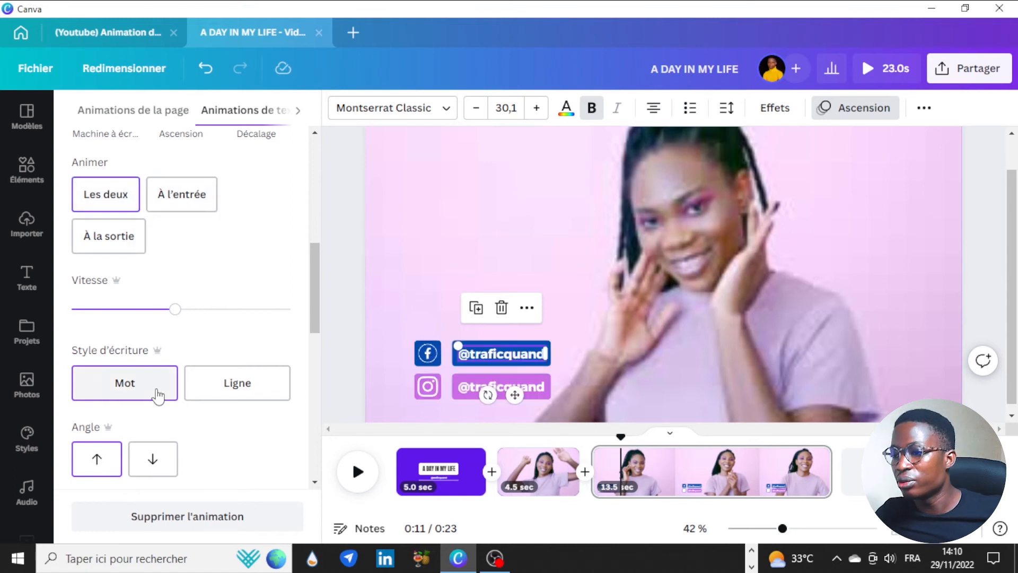
{"action": "left_click", "coordinate": [469, 392]}
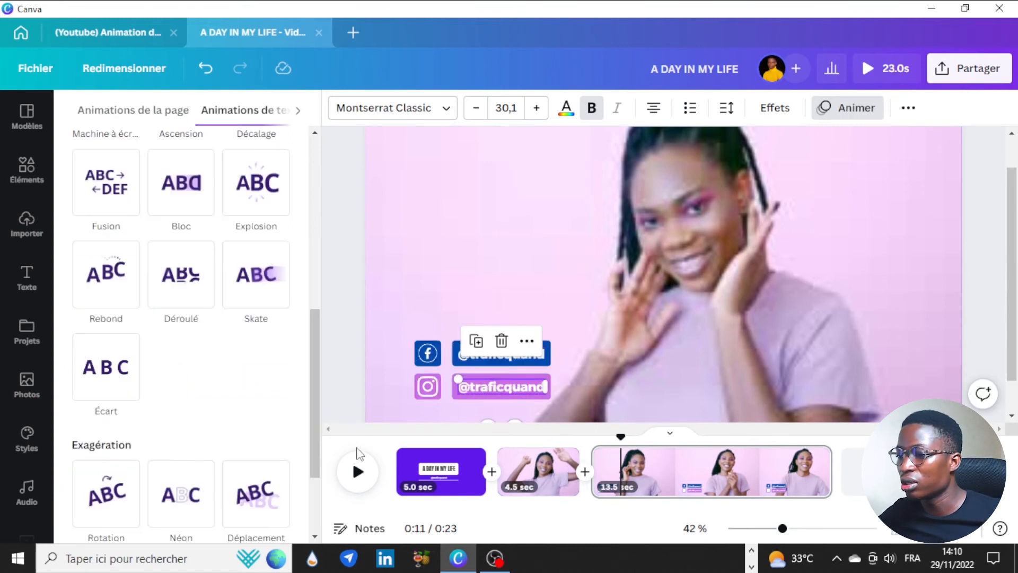
{"action": "scroll", "coordinate": [197, 318], "scroll_direction": "up", "scroll_amount": 2}
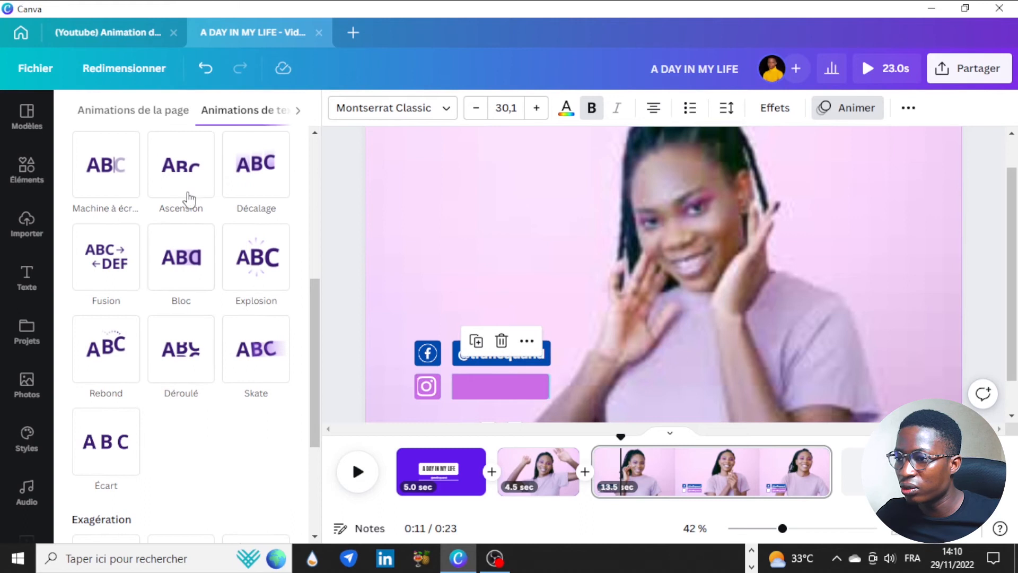
{"action": "left_click", "coordinate": [189, 191]}
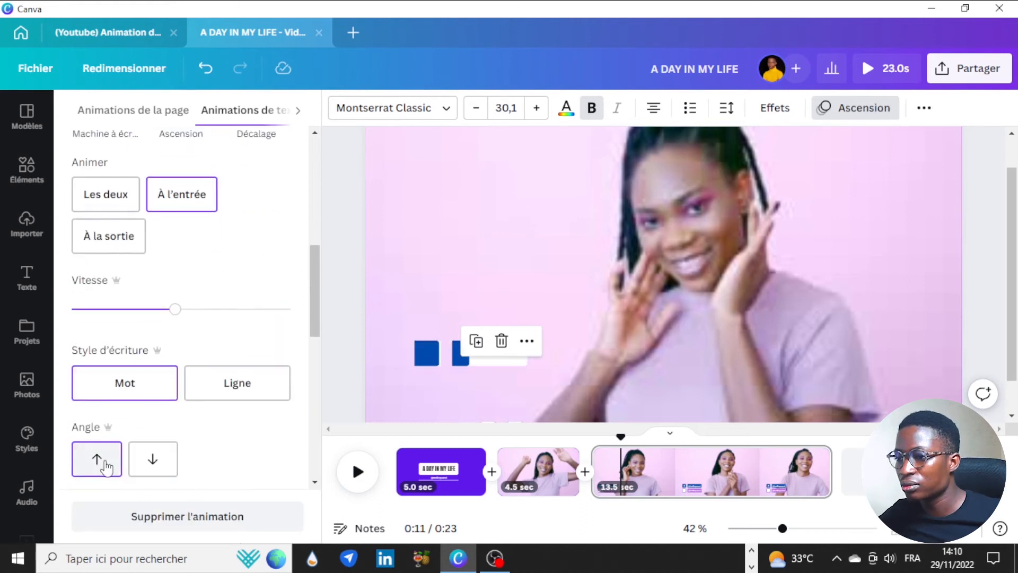
Step: Play back the animated handle titles from the end of the second clip and return the playhead to the video's start
{"action": "left_click_drag", "start_coordinate": [620, 437], "coordinate": [571, 448]}
{"action": "left_click", "coordinate": [358, 472]}
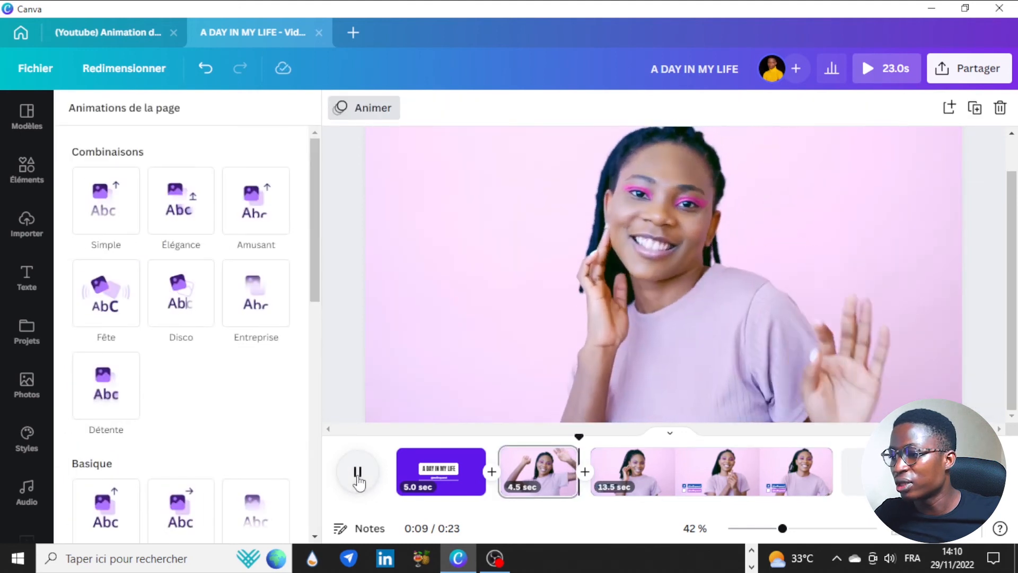
{"action": "left_click_drag", "start_coordinate": [638, 436], "coordinate": [575, 447]}
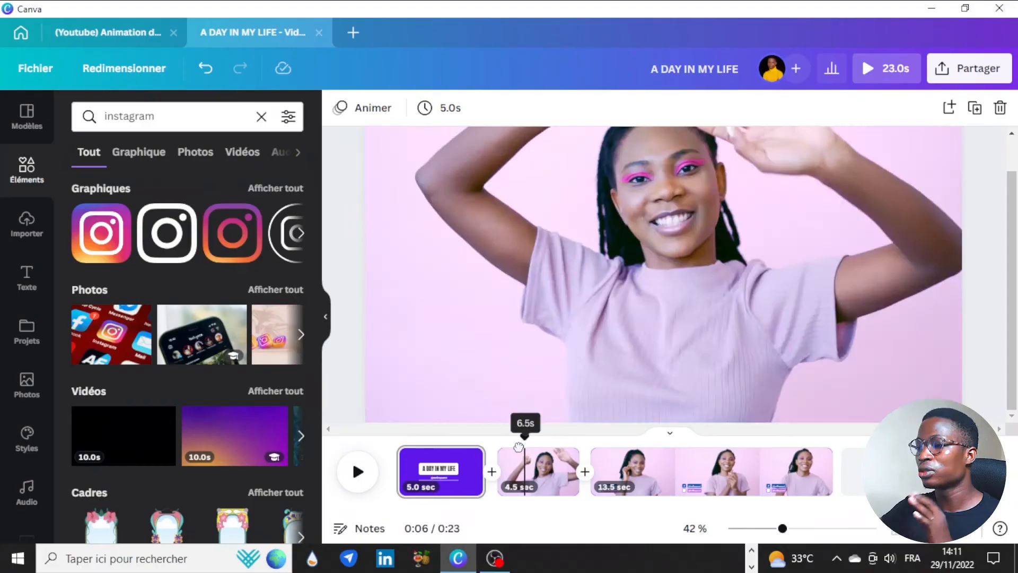
{"action": "left_click_drag", "start_coordinate": [519, 447], "coordinate": [351, 457]}
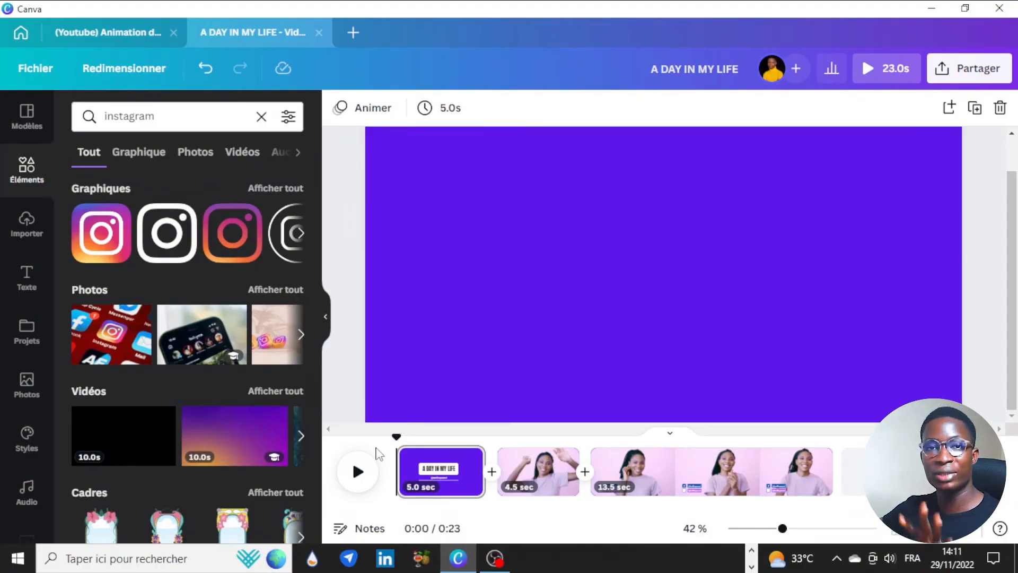